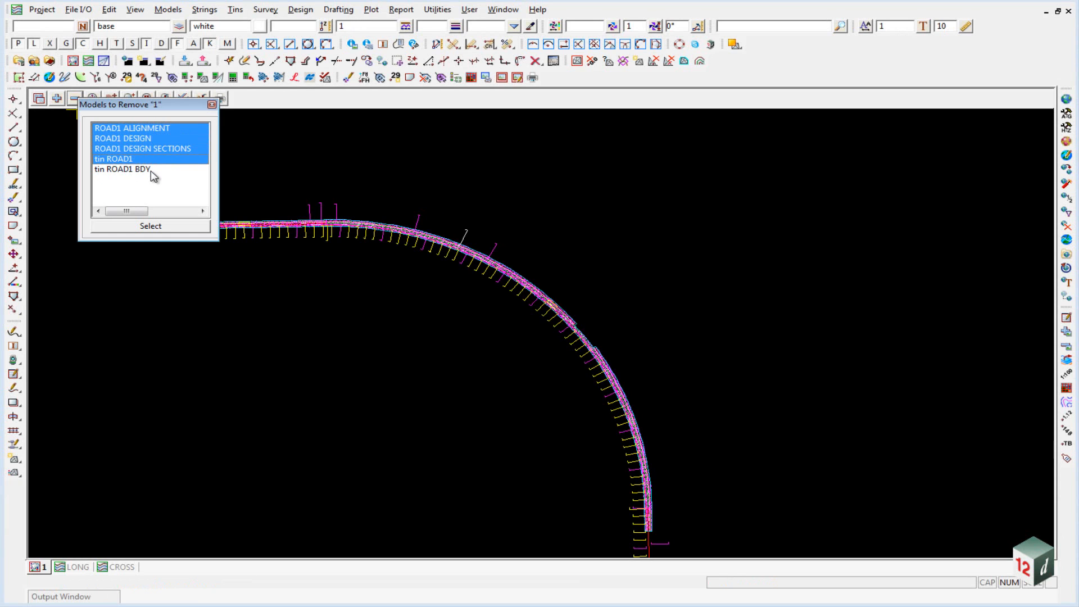
# Step: Remove the selected ROAD1 models from plan view 1 and add ROAD1 150 BASECOURSE SECTIONS and ROAD1 150 BASECOURSE STRINGS
pyautogui.click(138, 227)
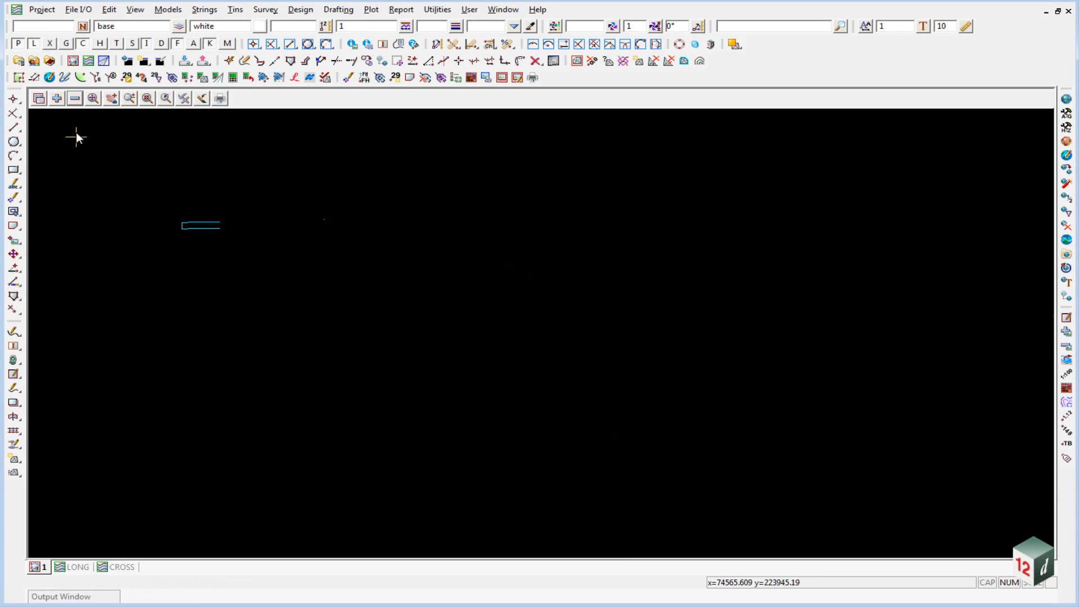
pyautogui.click(56, 99)
pyautogui.click(145, 214)
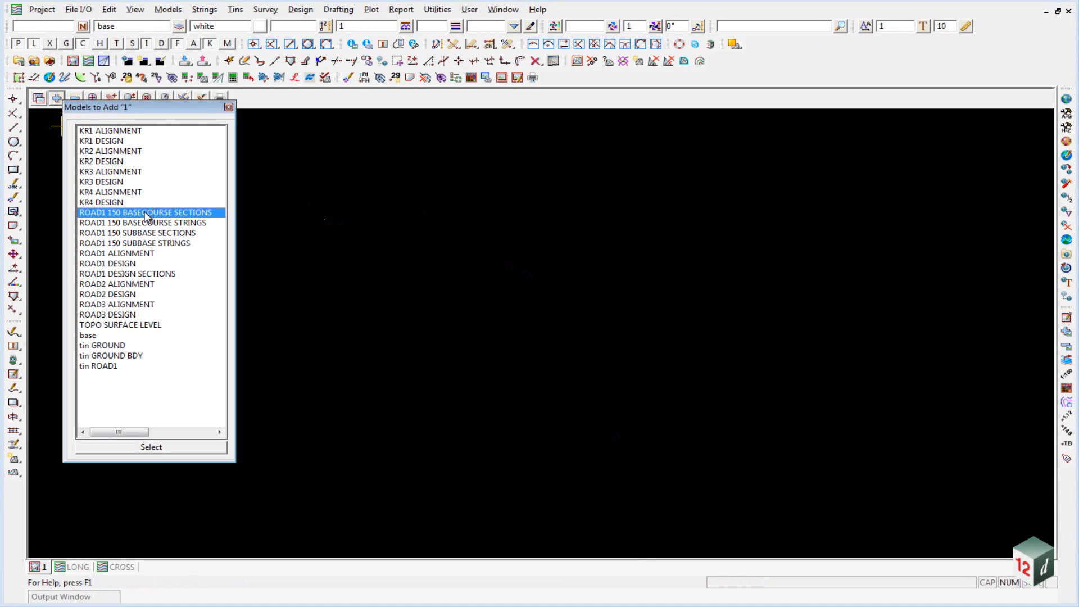
pyautogui.keyDown('ctrl'); pyautogui.click(145, 219); pyautogui.keyUp('ctrl')
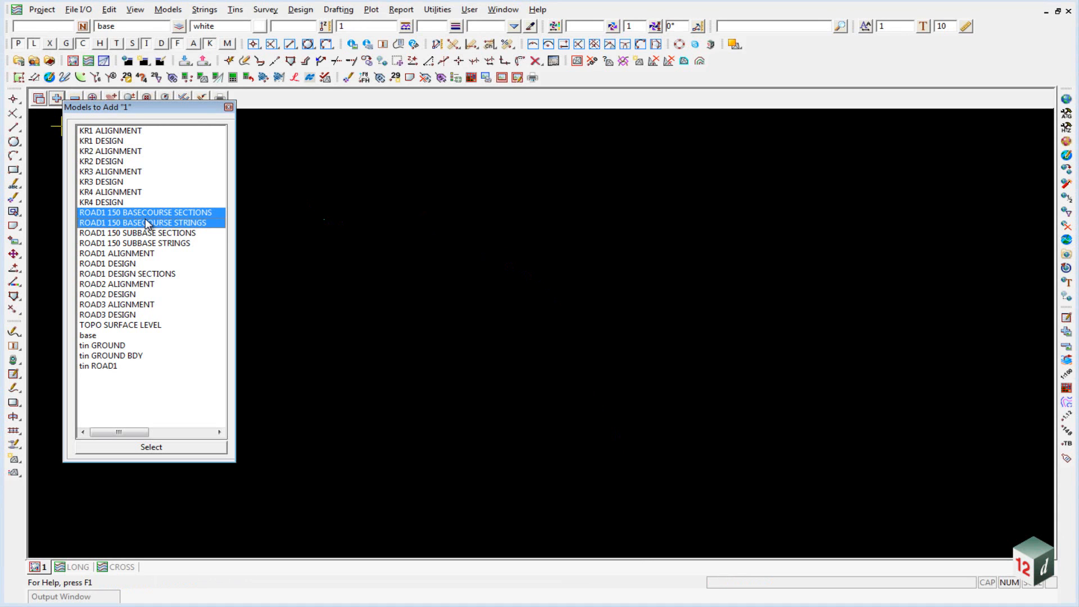
pyautogui.click(147, 450)
pyautogui.scroll(-2, 256, 207)
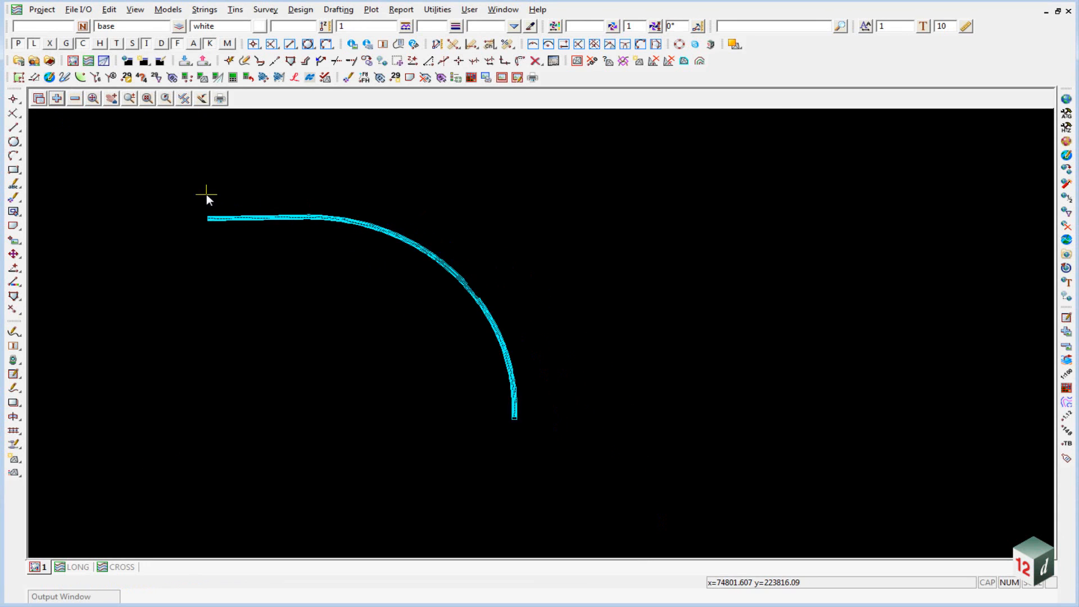
# Step: Examine where the basecourse strings stop relative to the sections at the intersection and at the southern end of the road
pyautogui.scroll(6, 475, 288)
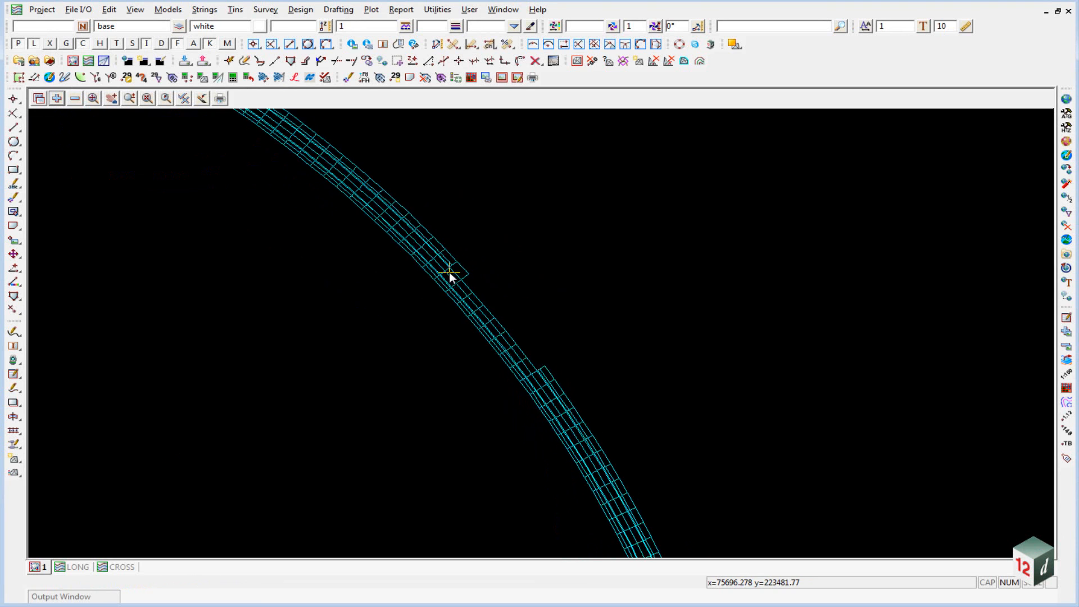
pyautogui.scroll(3, 525, 231)
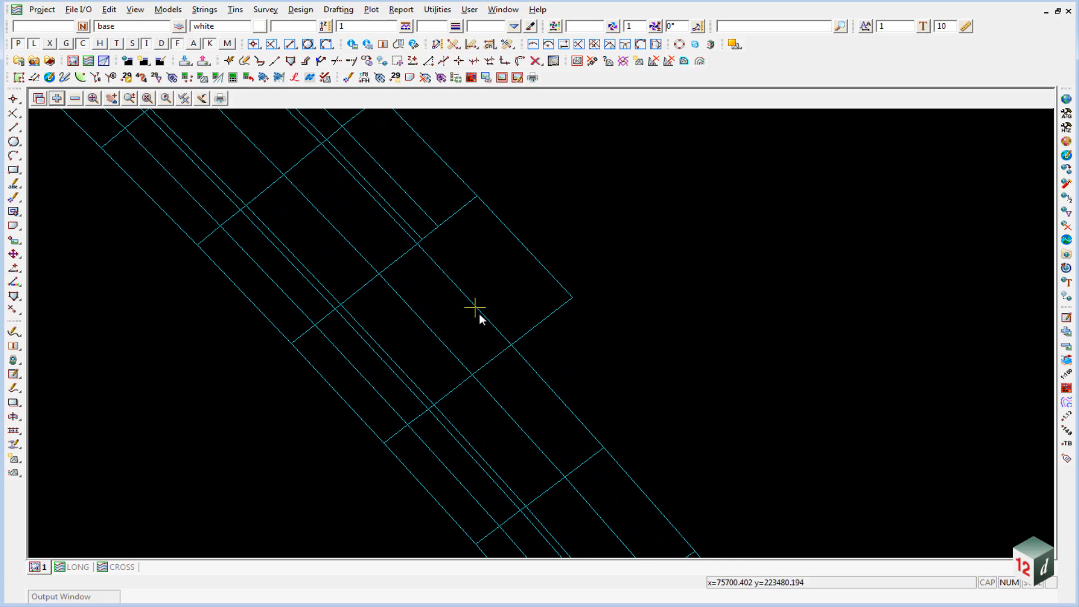
pyautogui.scroll(-6, 479, 268)
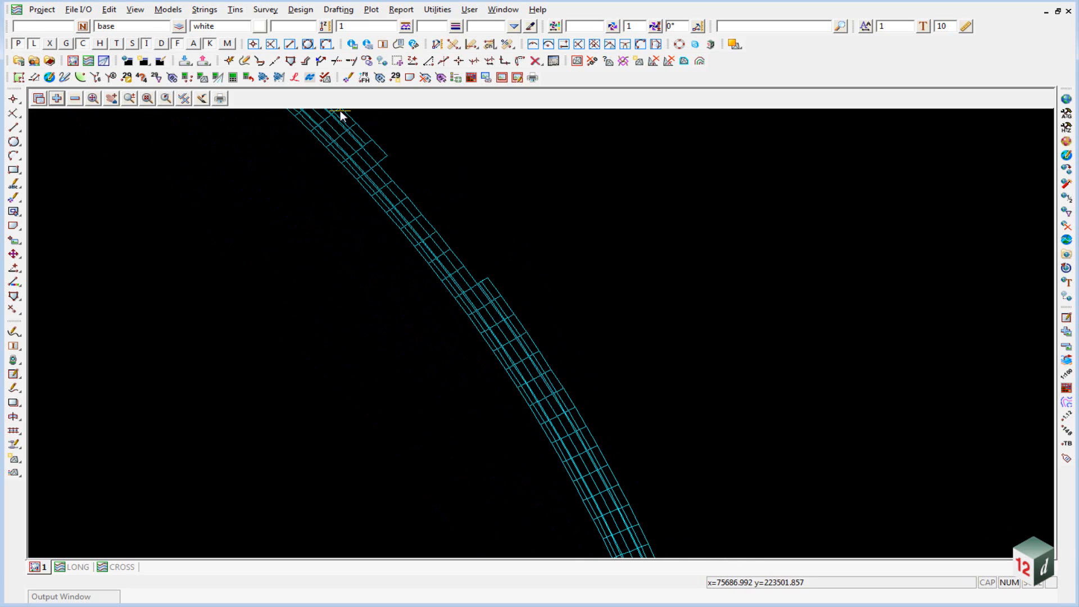
pyautogui.scroll(5, 472, 349)
pyautogui.scroll(3, 338, 281)
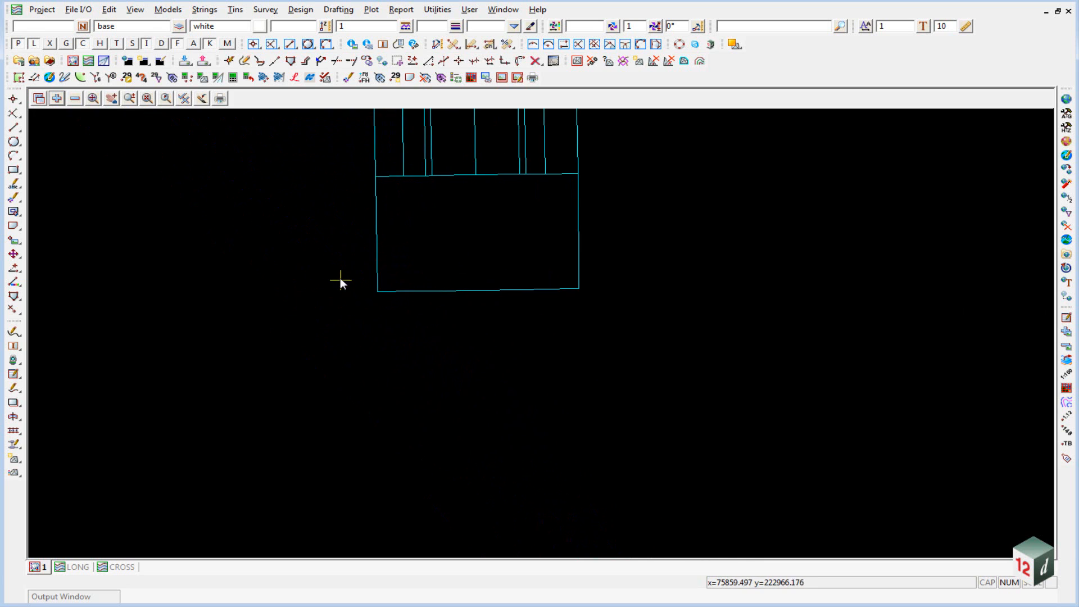
pyautogui.scroll(-1, 405, 259)
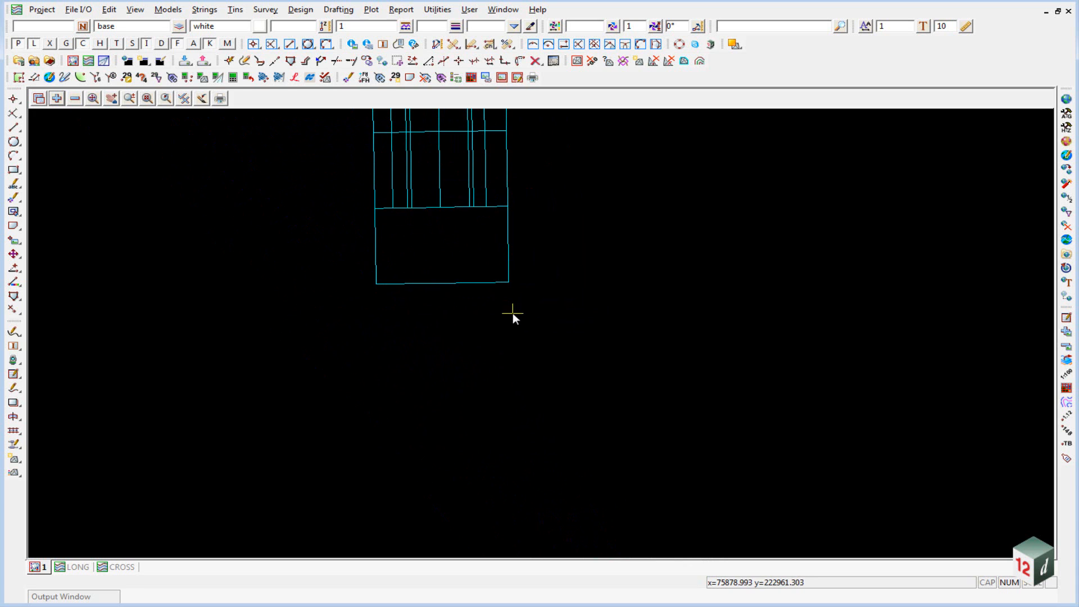
pyautogui.scroll(-6, 513, 313)
pyautogui.scroll(5, 487, 272)
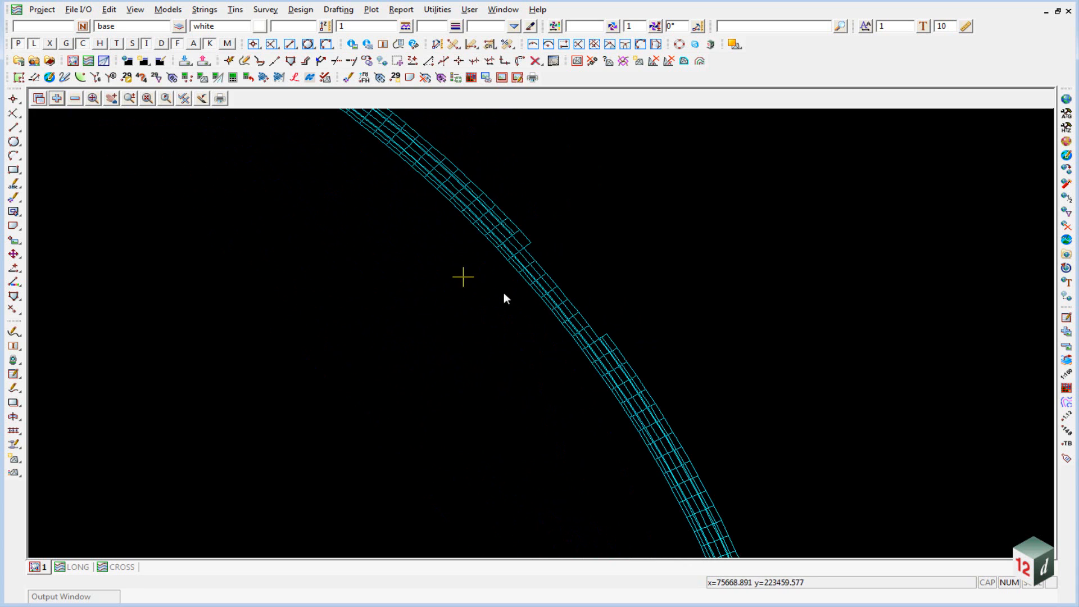
pyautogui.scroll(2, 505, 294)
pyautogui.scroll(-2, 511, 212)
pyautogui.scroll(5, 479, 229)
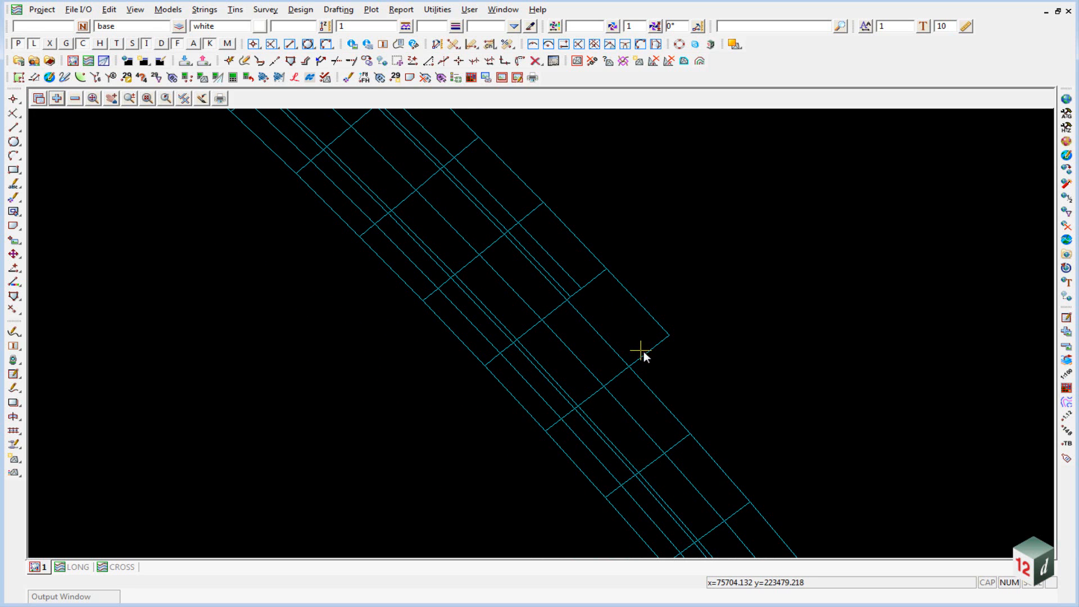
pyautogui.scroll(-4, 531, 253)
pyautogui.scroll(3, 596, 337)
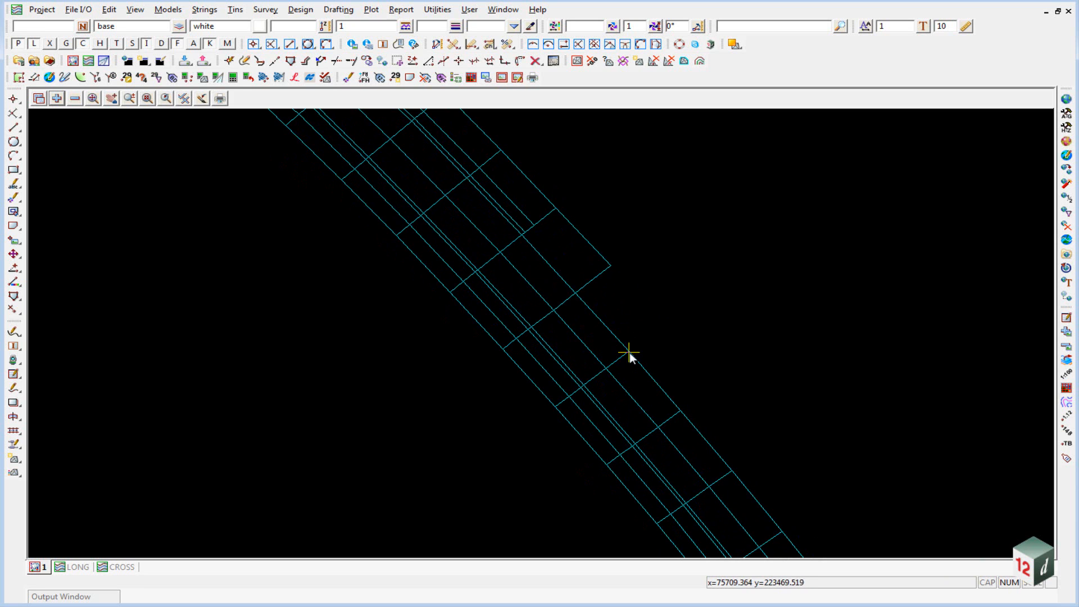
pyautogui.scroll(-5, 470, 205)
pyautogui.scroll(-8, 537, 257)
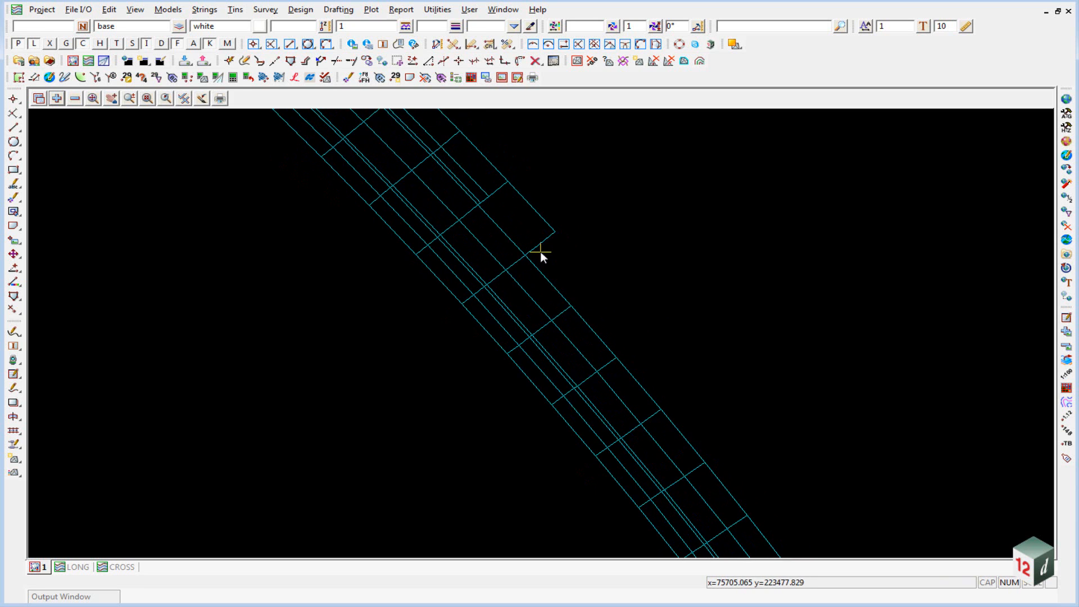
pyautogui.scroll(5, 528, 433)
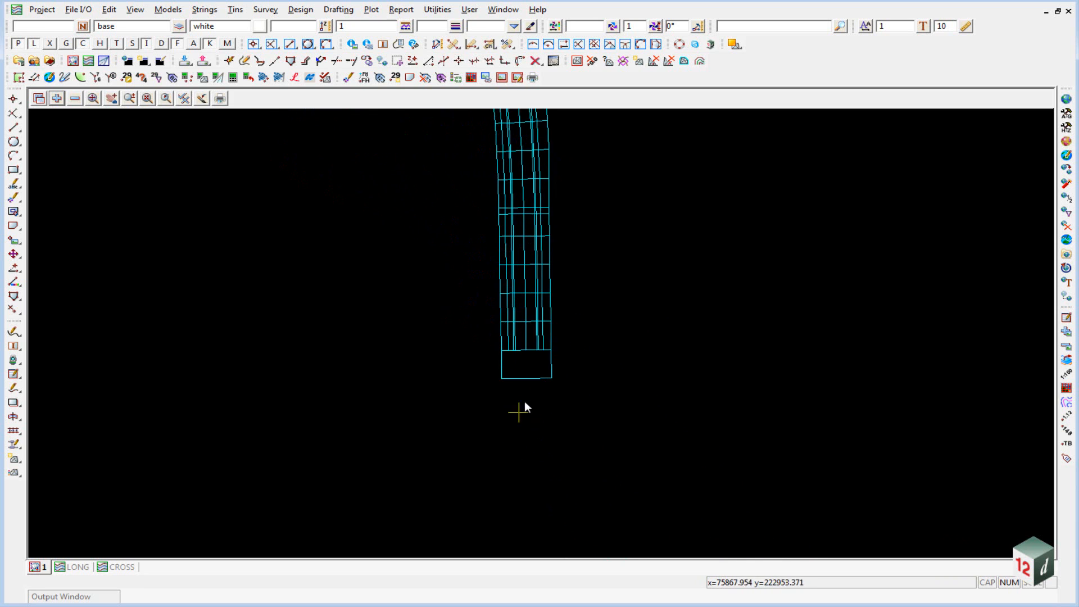
pyautogui.scroll(-10, 528, 343)
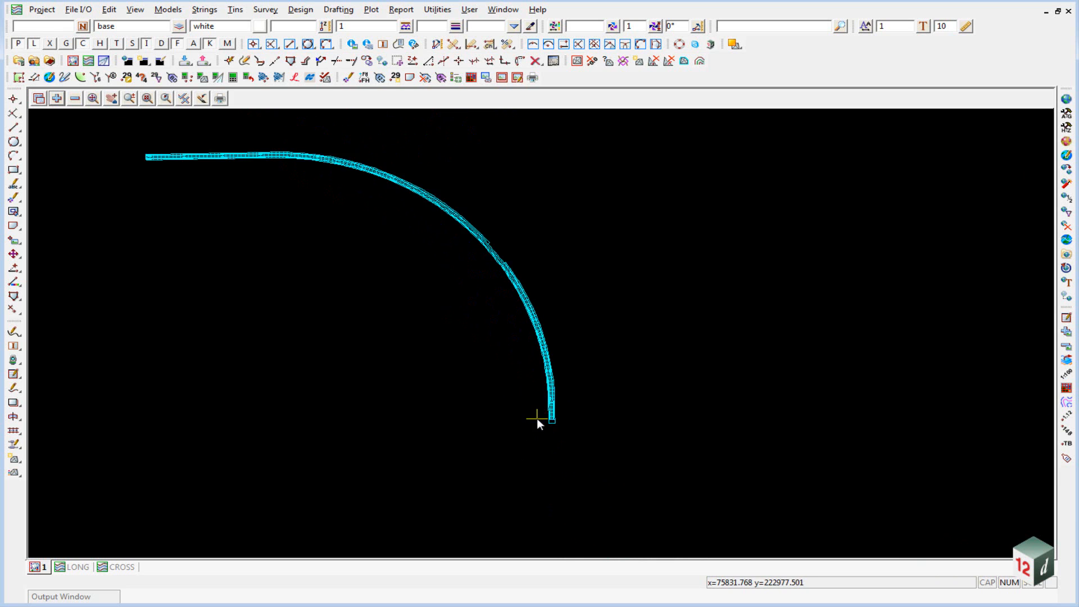
pyautogui.scroll(2, 577, 294)
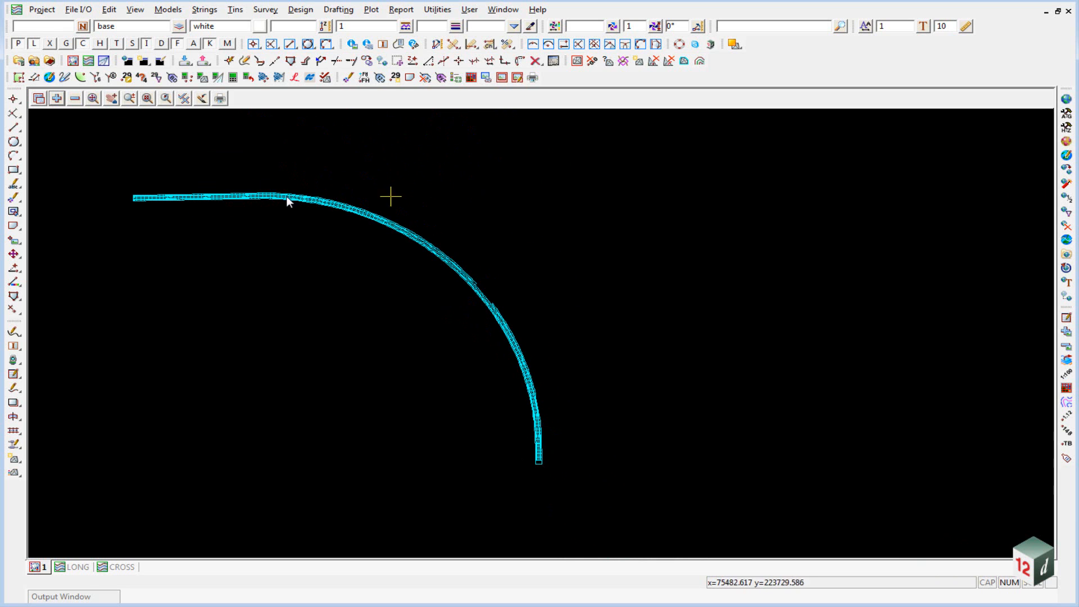
# Step: Open the Boxing Many function and load the existing ROAD1 BOX MANY function
pyautogui.click(300, 9)
pyautogui.moveTo(350, 71)
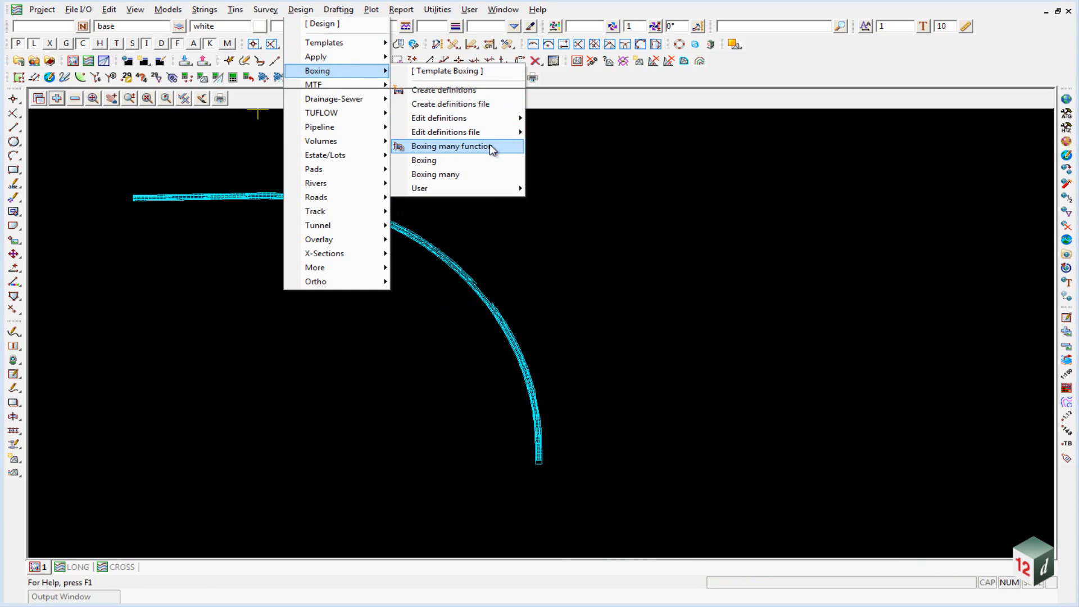
pyautogui.click(461, 146)
pyautogui.click(741, 175)
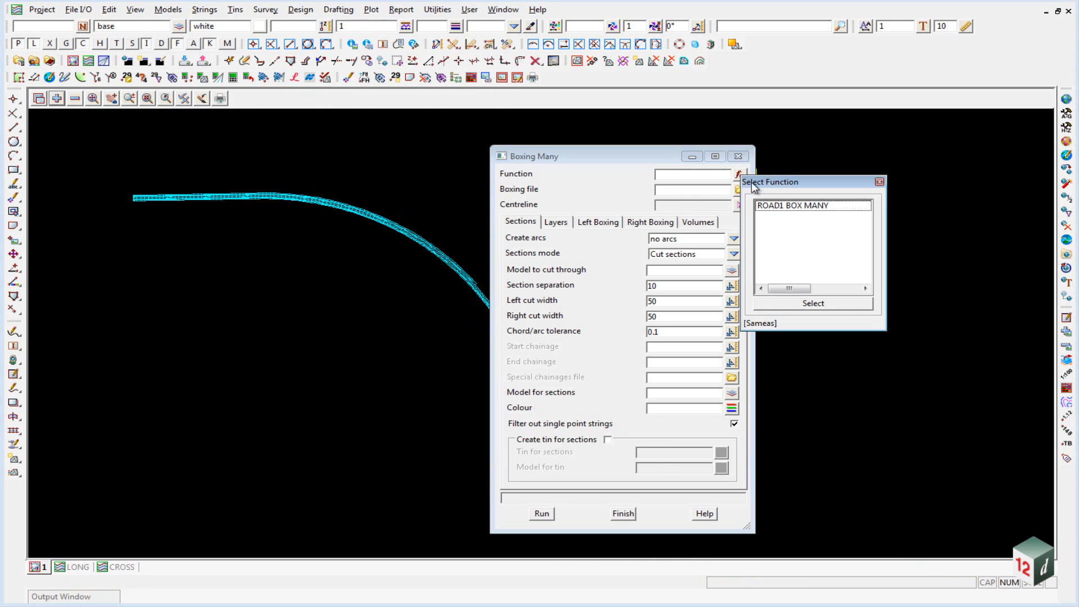
pyautogui.doubleClick(784, 204)
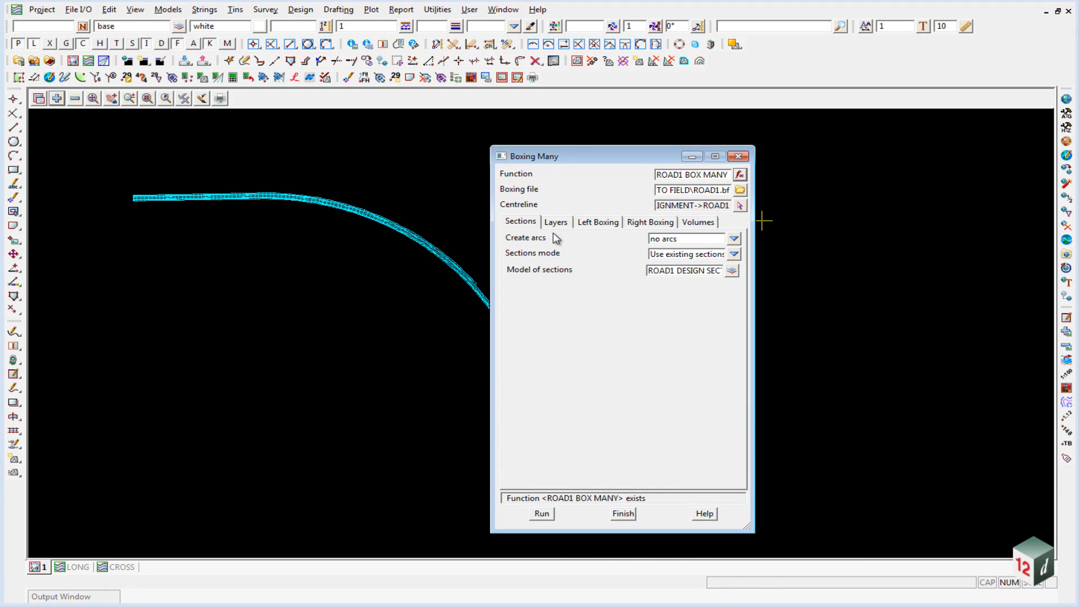
# Step: For left boxing Layer 1, set the row 2 chainage to 138110.001 and the row 4 chainage to 138660.001
pyautogui.click(599, 223)
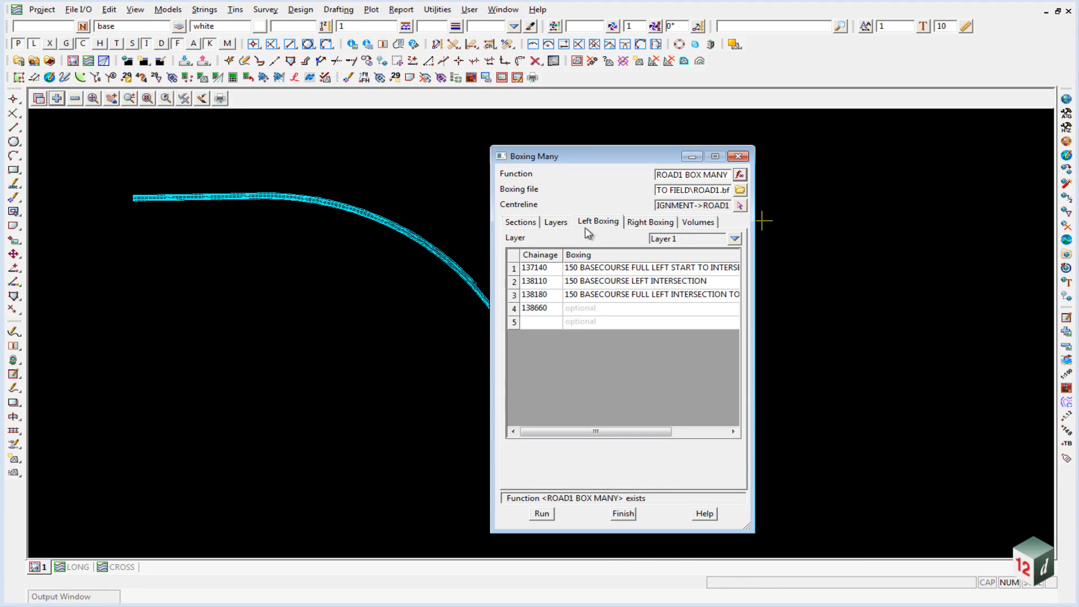
pyautogui.click(554, 287)
pyautogui.click(553, 288)
pyautogui.write('.001')
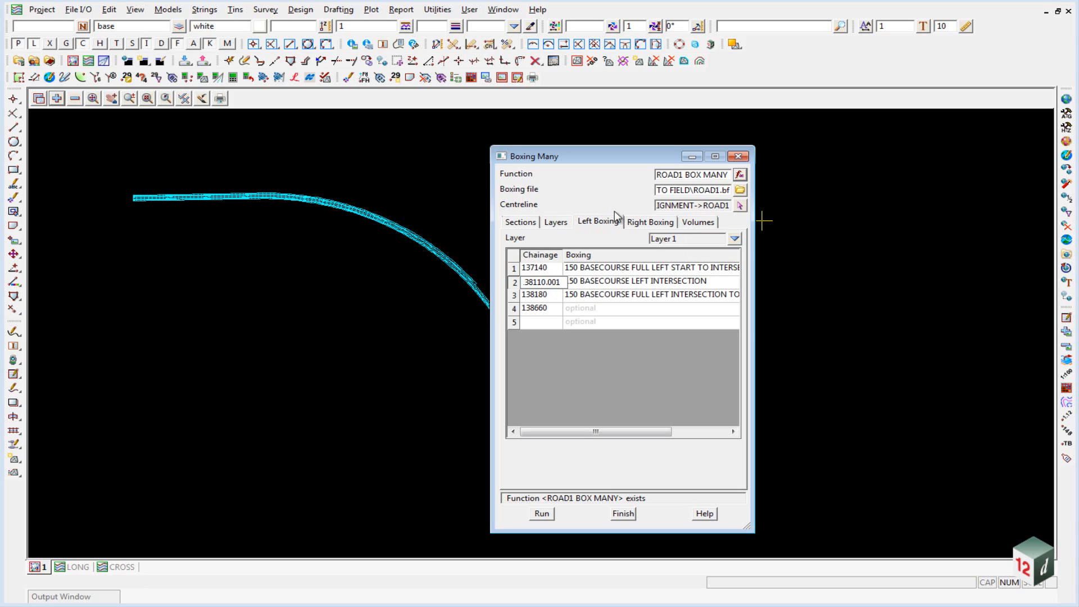
pyautogui.click(555, 310)
pyautogui.write('.001')
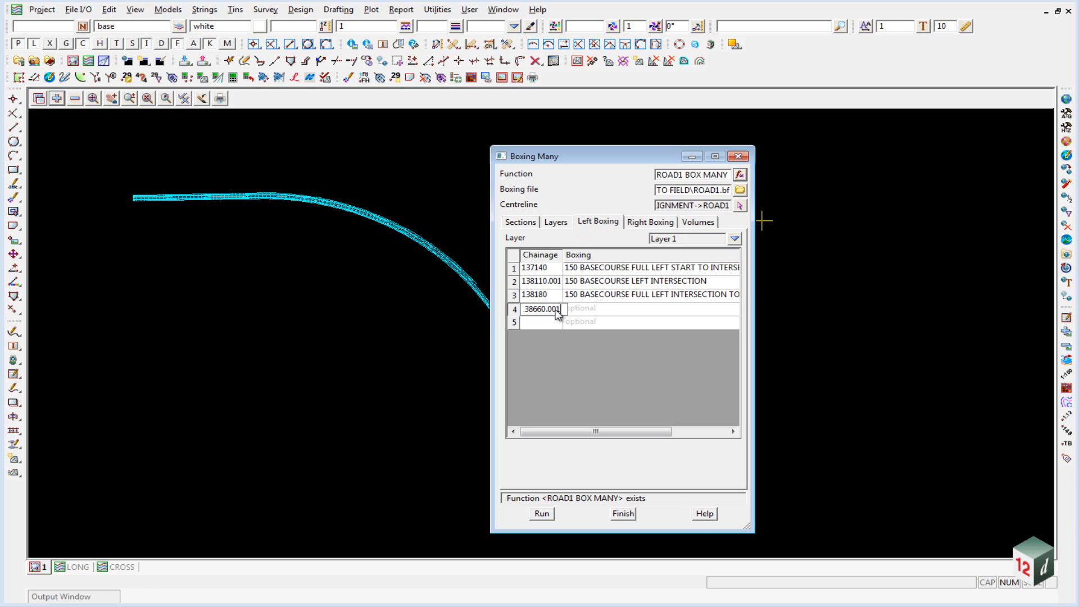
pyautogui.press('Return')
# Step: For left boxing Layer 2, set the row 2 chainage to 138110.001 and the row 4 chainage to 138660.001
pyautogui.click(734, 239)
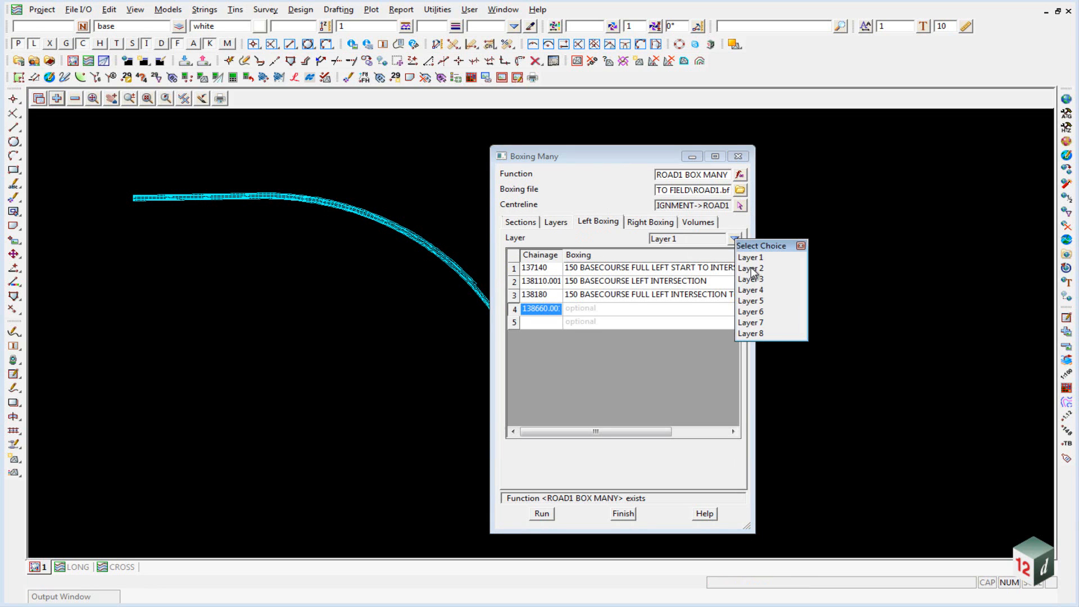
pyautogui.click(752, 269)
pyautogui.click(554, 286)
pyautogui.click(556, 288)
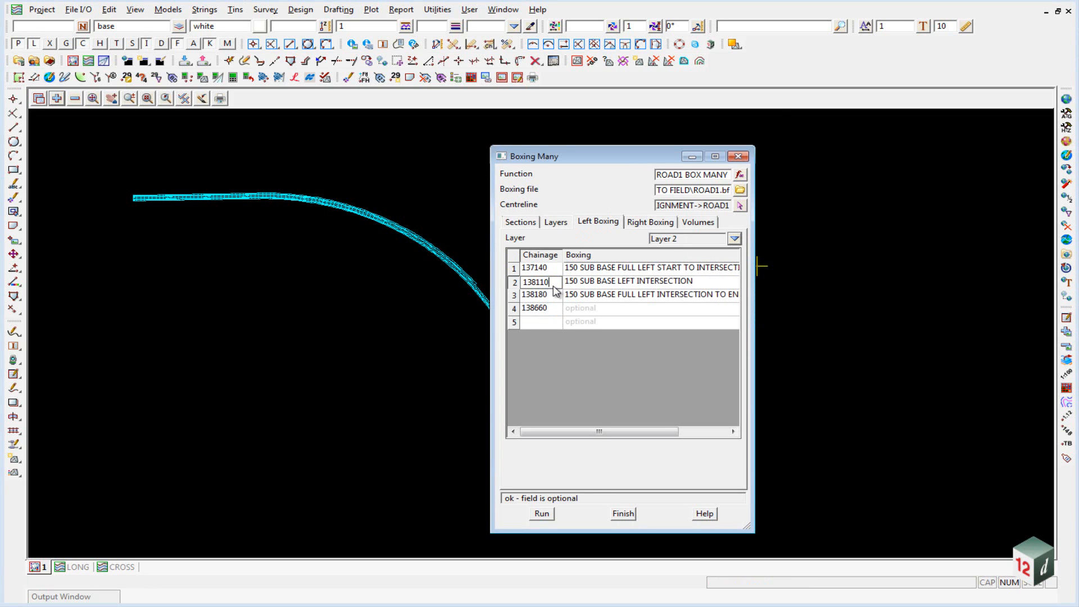
pyautogui.write('.001')
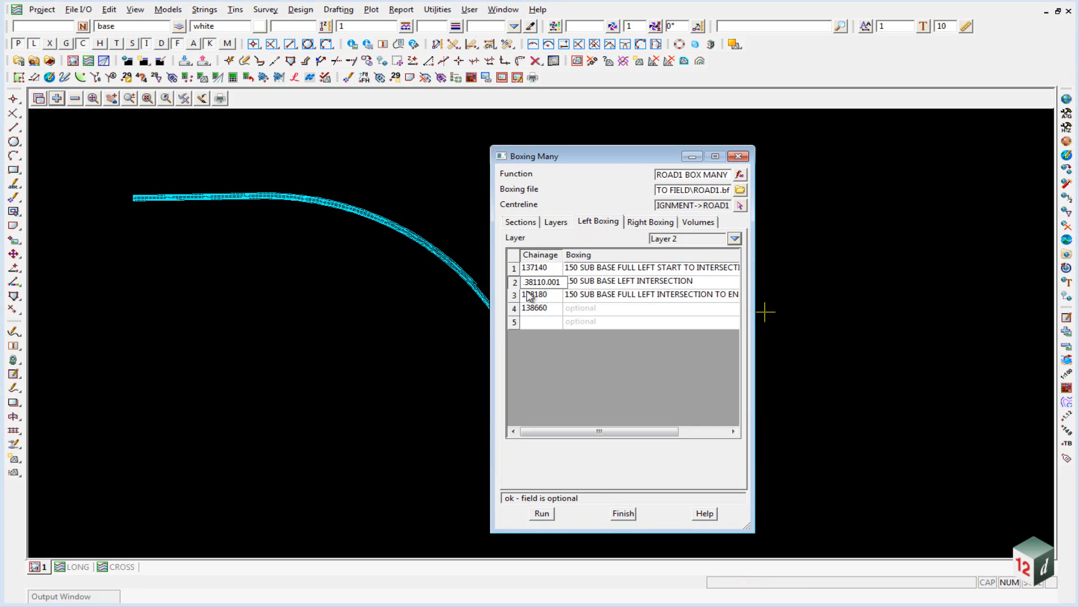
pyautogui.click(554, 311)
pyautogui.write('.00')
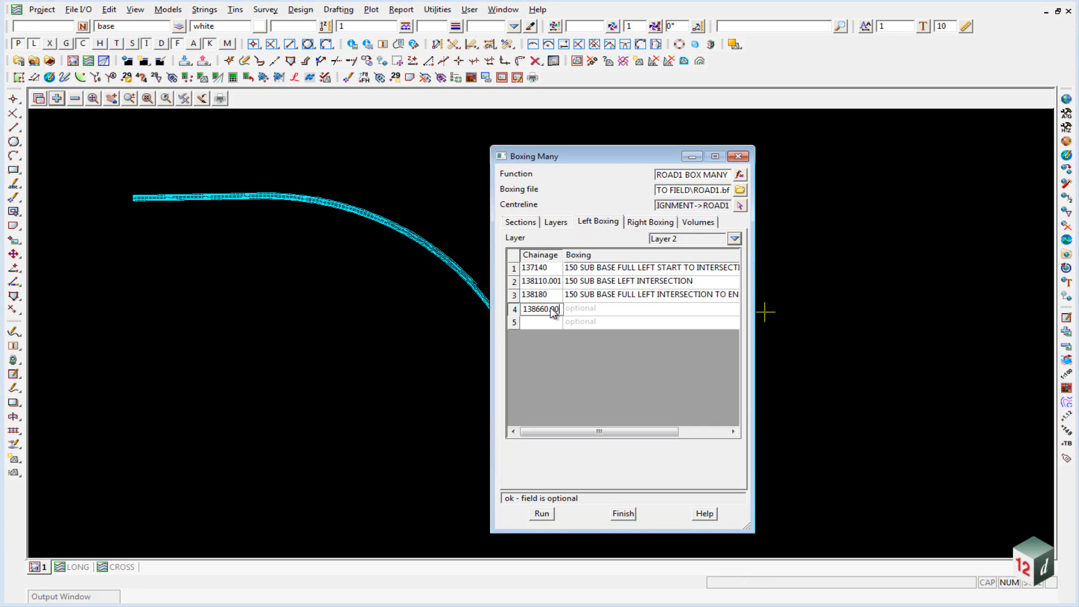
pyautogui.write('1')
# Step: Set the right boxing end chainage in row 2 to 138660.001 for both Layer 1 and Layer 2
pyautogui.click(647, 222)
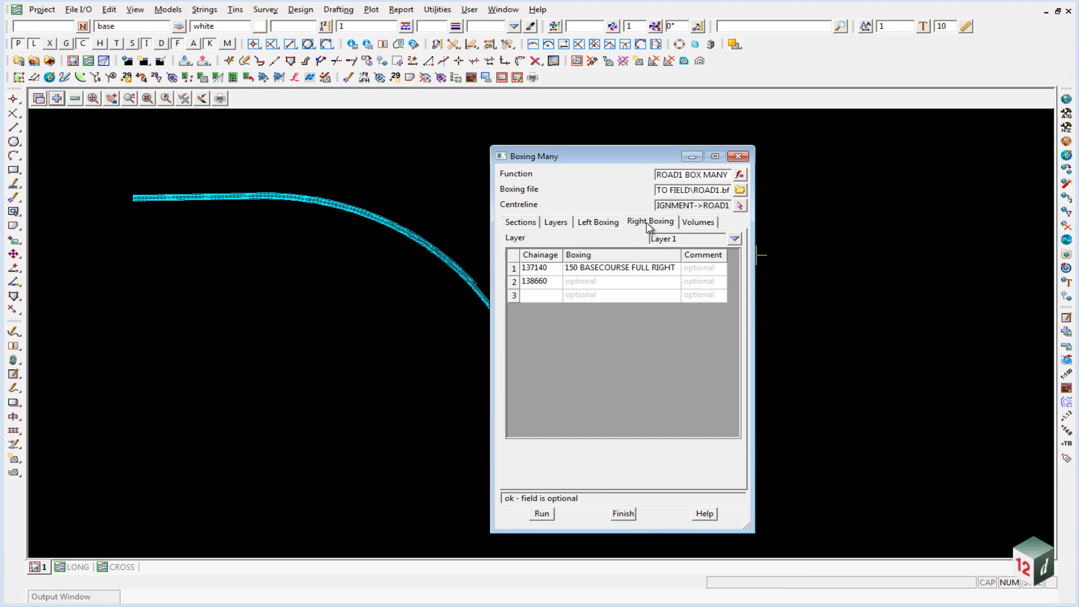
pyautogui.click(553, 281)
pyautogui.write('.001')
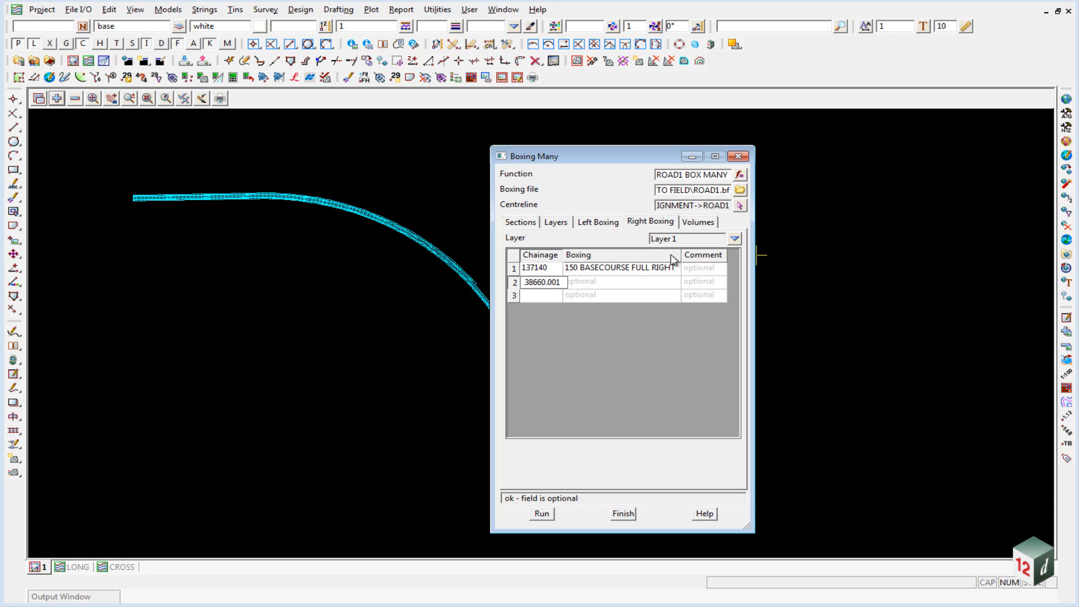
pyautogui.click(734, 239)
pyautogui.click(750, 268)
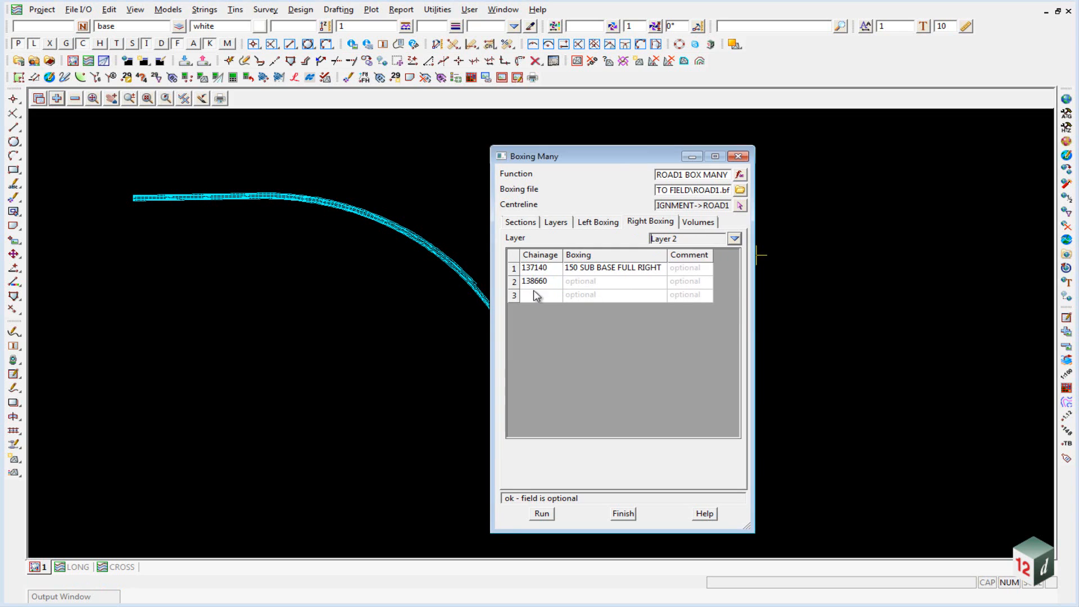
pyautogui.write('.001')
pyautogui.click(649, 287)
# Step: Move the Boxing Many dialog clear of the road, run the function and replace the existing ROAD1 VOLS.rpt report
pyautogui.moveTo(611, 157); pyautogui.dragTo(869, 50)
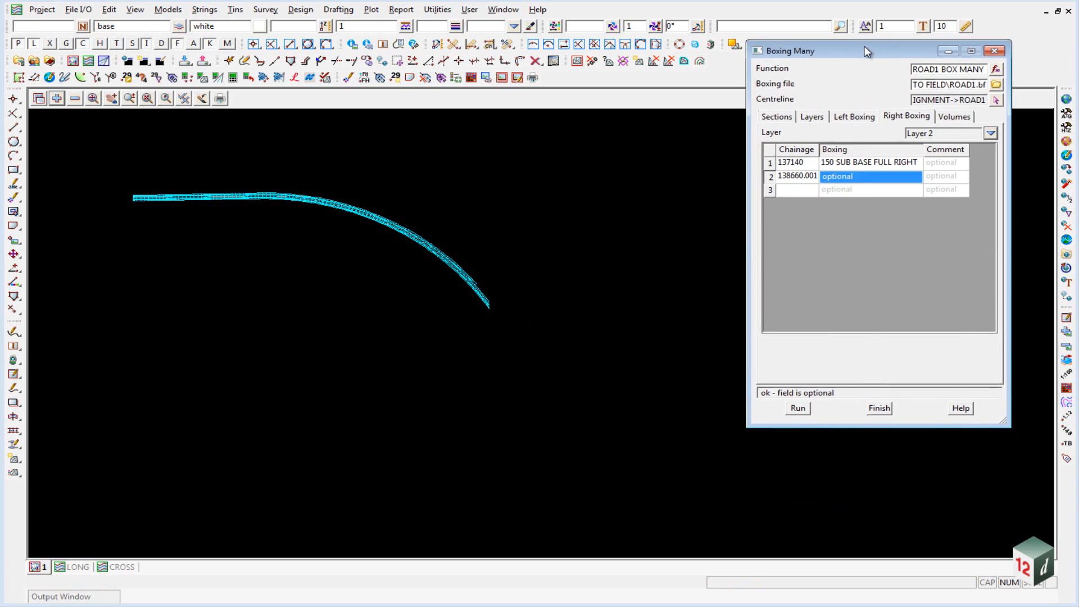
pyautogui.click(796, 411)
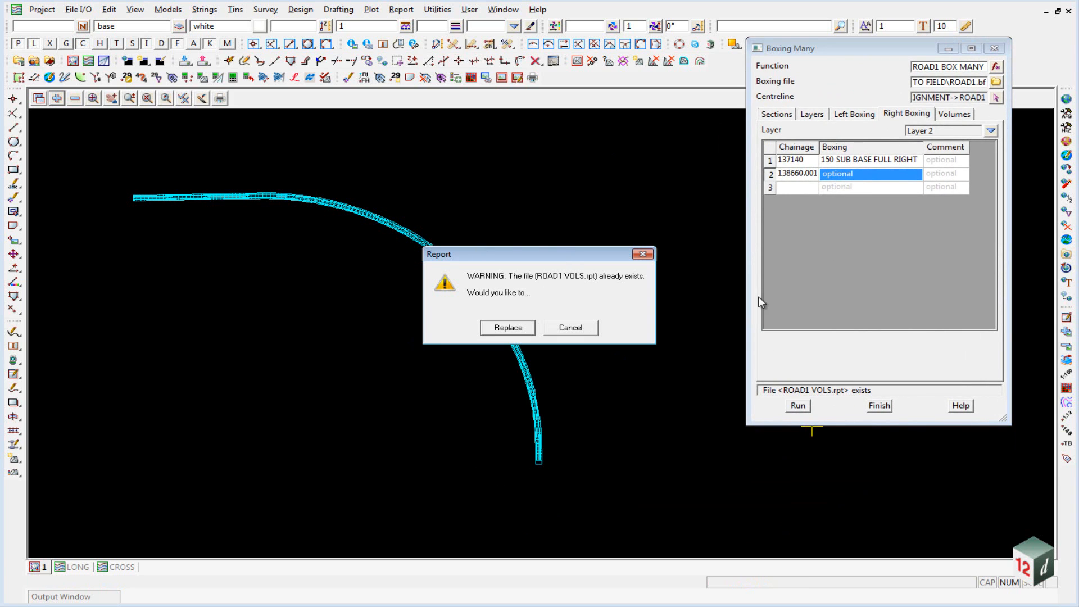
pyautogui.click(503, 330)
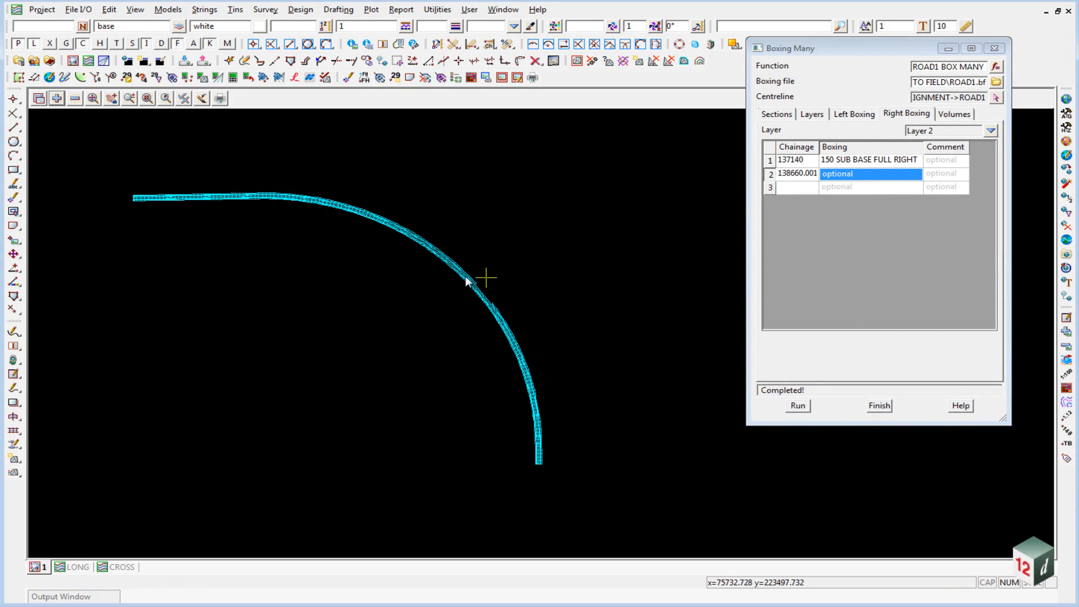
# Step: Examine the recalculated basecourse strings at the intersection and at the southern end of the road
pyautogui.scroll(3, 466, 281)
pyautogui.scroll(2, 471, 268)
pyautogui.scroll(3, 483, 426)
pyautogui.scroll(3, 443, 204)
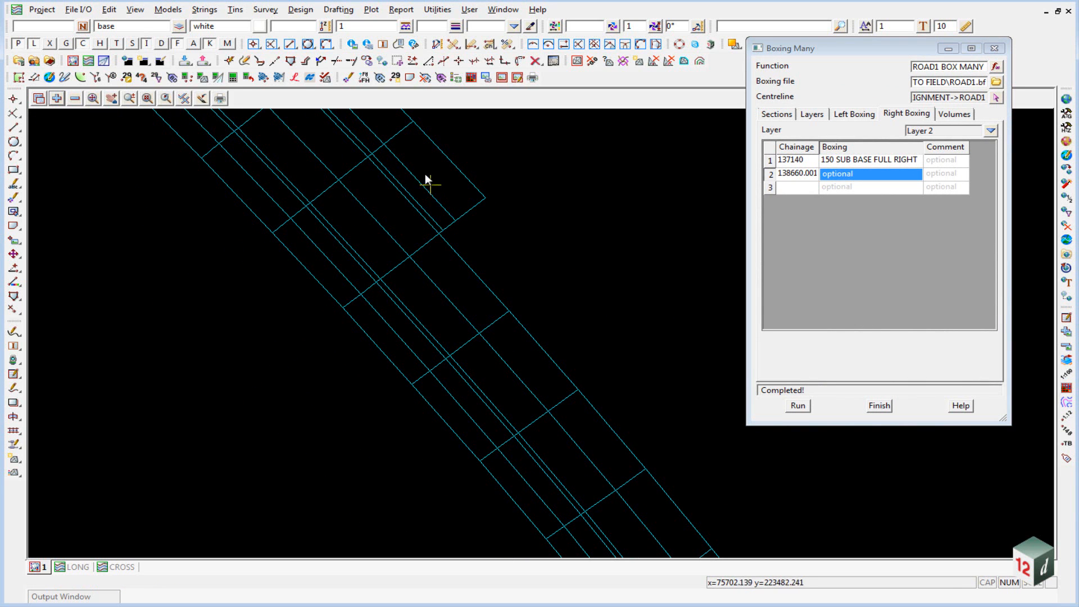
pyautogui.scroll(-5, 465, 220)
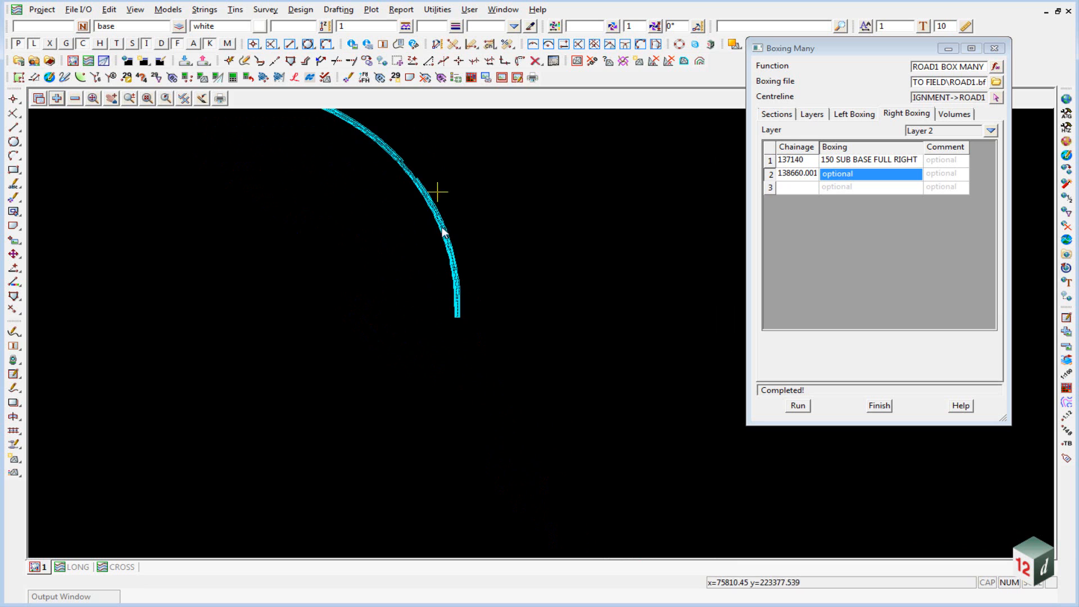
pyautogui.scroll(2, 460, 329)
pyautogui.scroll(2, 467, 303)
pyautogui.scroll(-6, 463, 338)
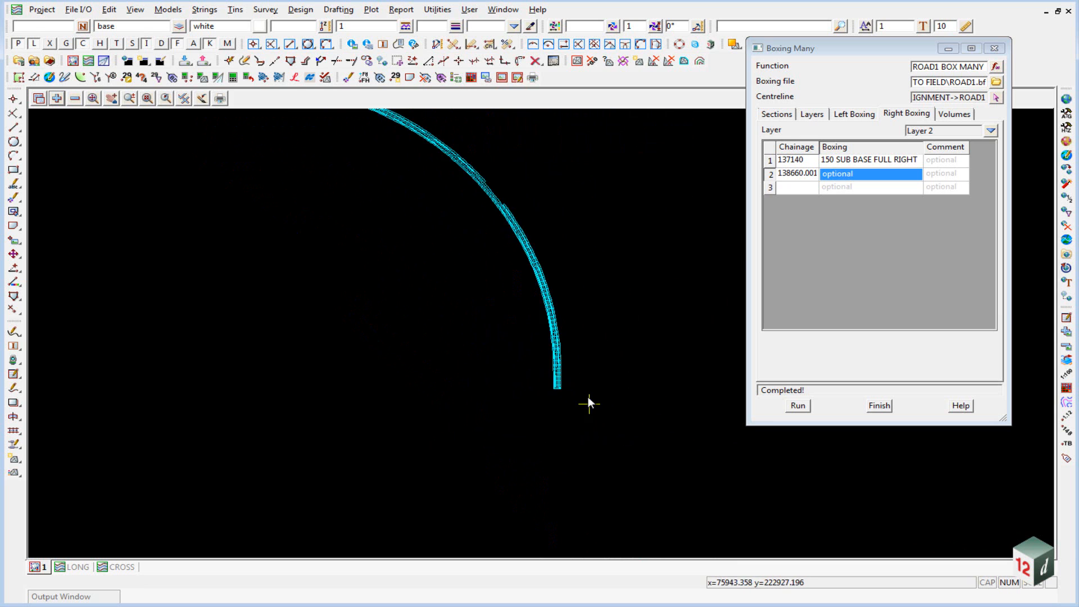
# Step: Check the recalculated basecourse strings along the whole road and close the Boxing Many function
pyautogui.scroll(4, 550, 353)
pyautogui.scroll(-2, 294, 163)
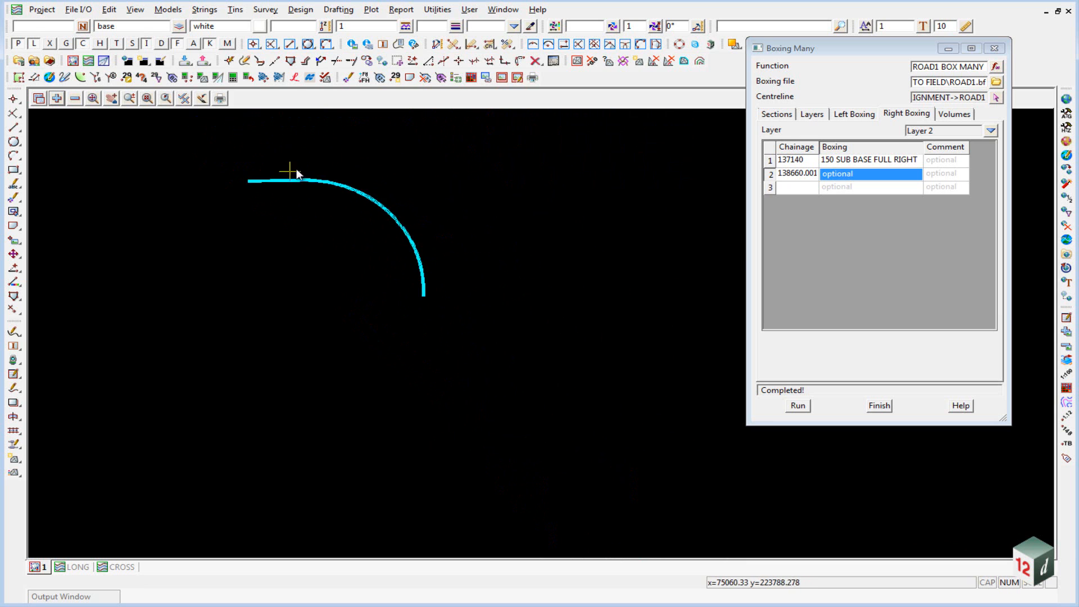
pyautogui.scroll(3, 298, 167)
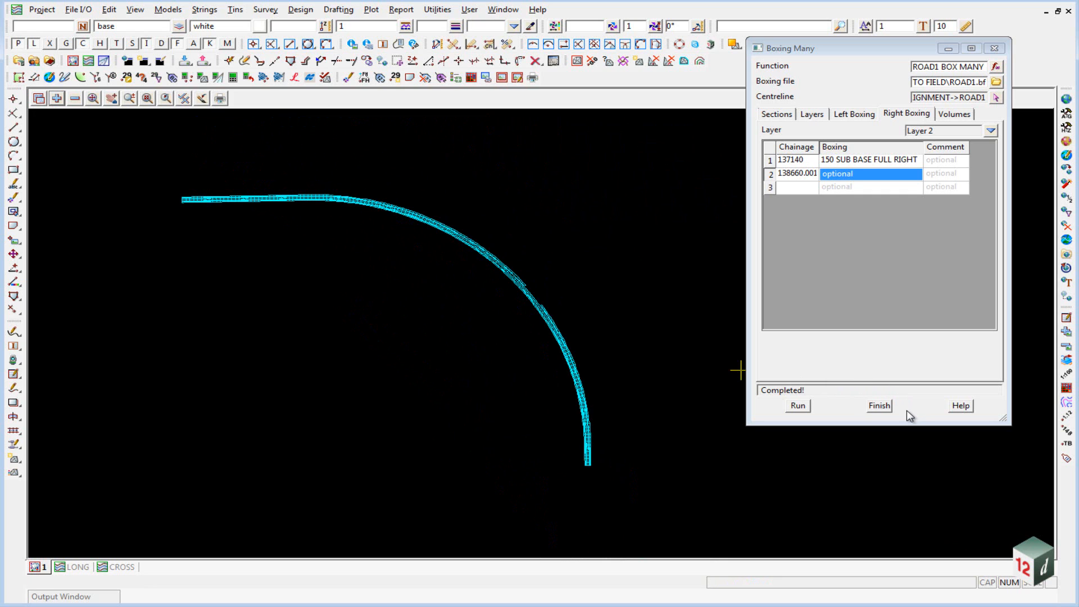
pyautogui.click(879, 406)
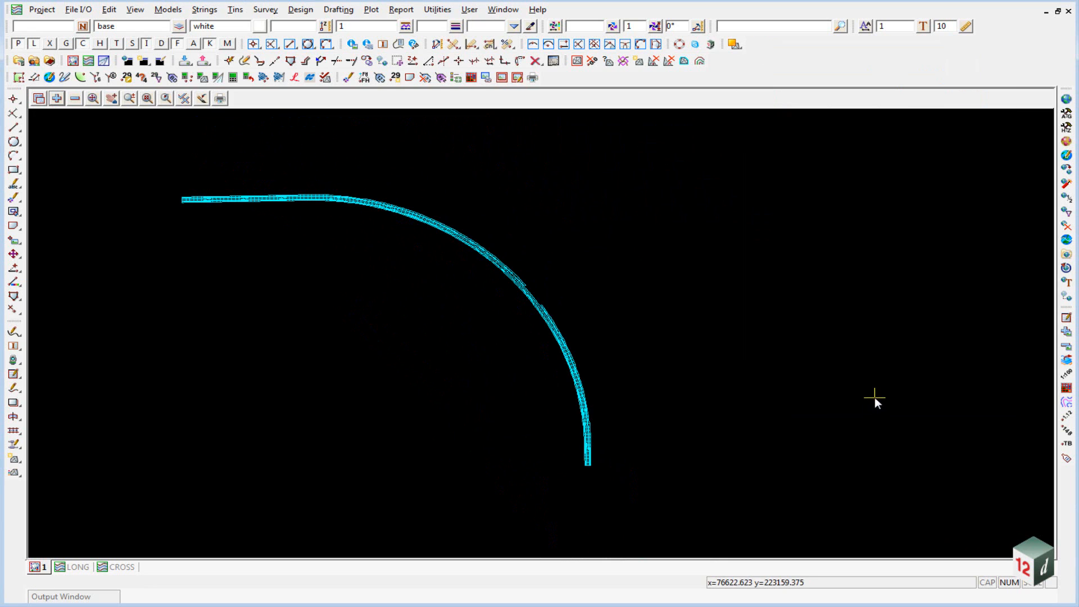
# Step: Set up a new triangulation with retriangulate function TIN BASECOURSE, tin name BASECOURSE and tin colour cyan
pyautogui.click(639, 60)
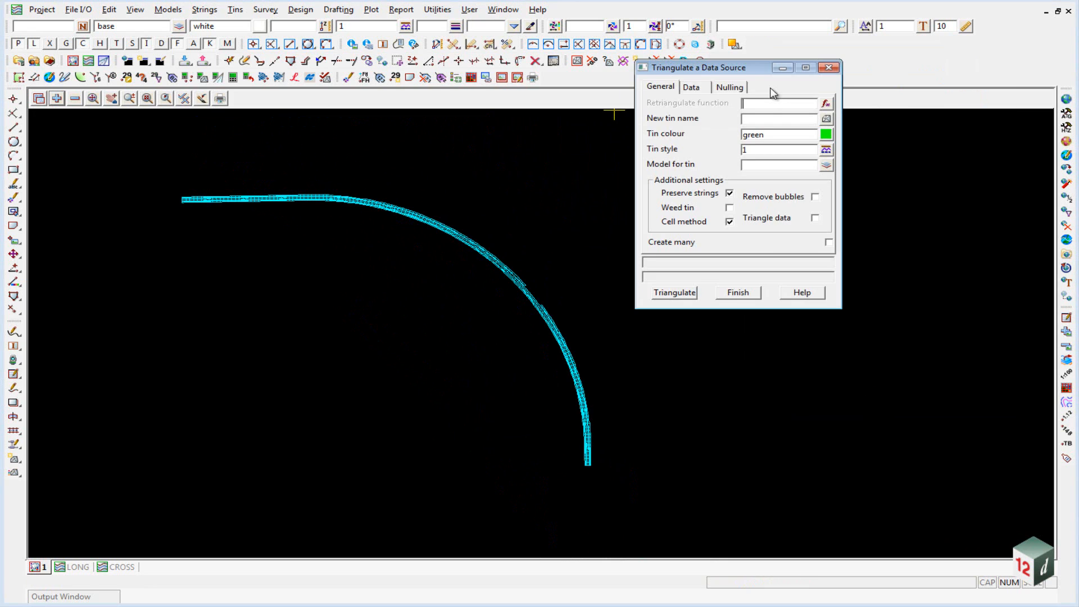
pyautogui.moveTo(729, 69); pyautogui.dragTo(687, 145)
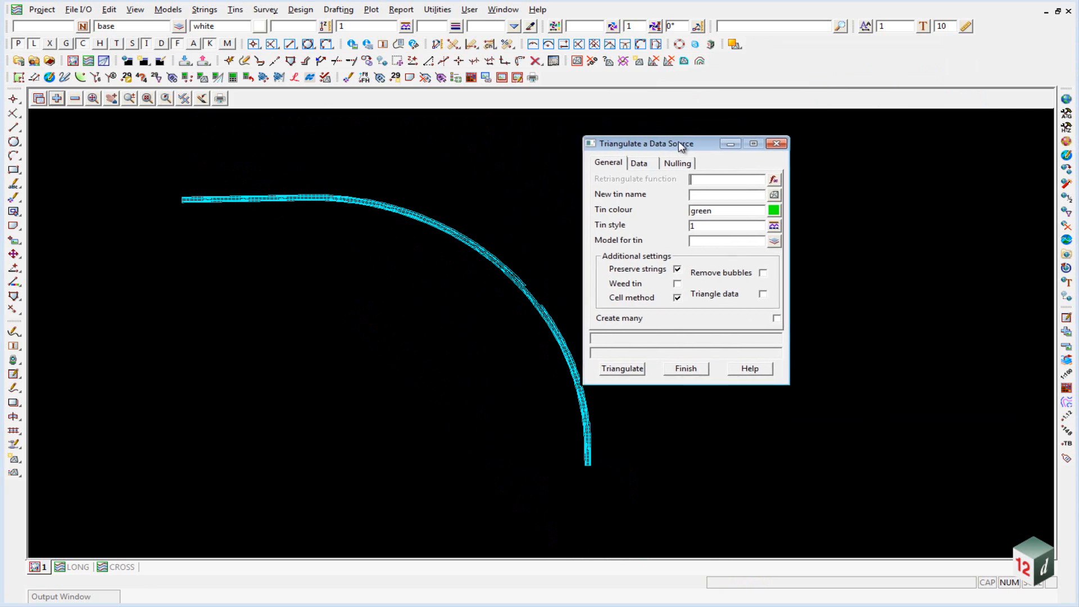
pyautogui.click(721, 181)
pyautogui.write('TIN BASECOURSE')
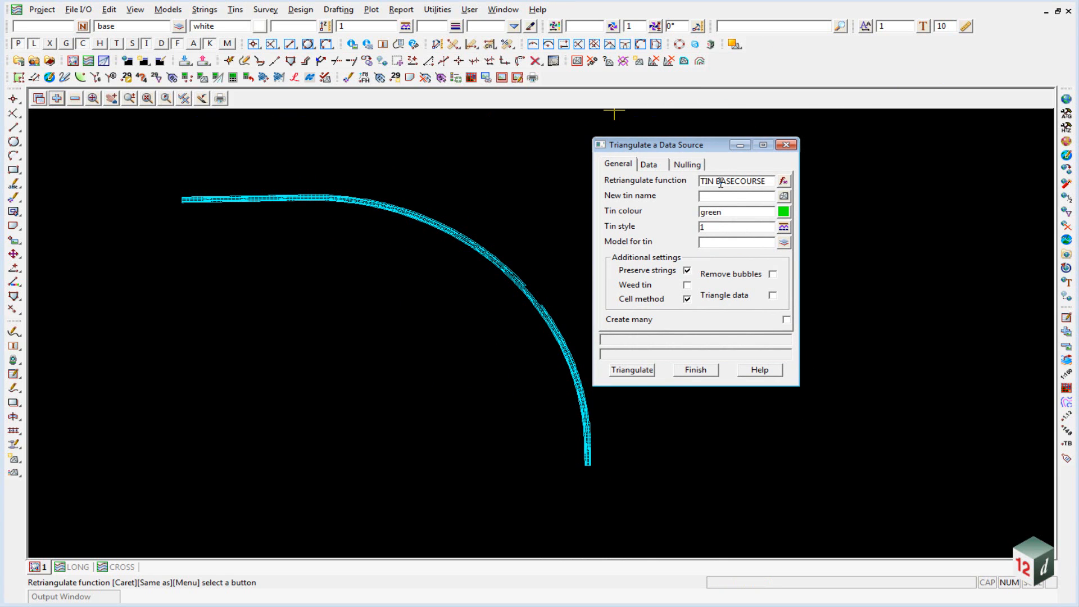
pyautogui.press('Tab')
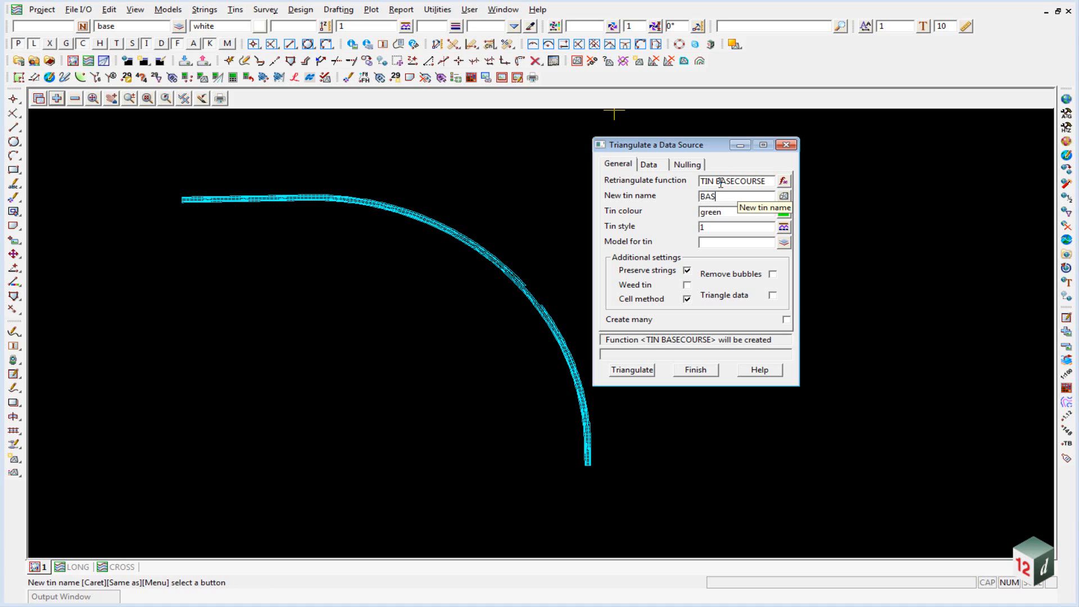
pyautogui.write('BASECOURSE')
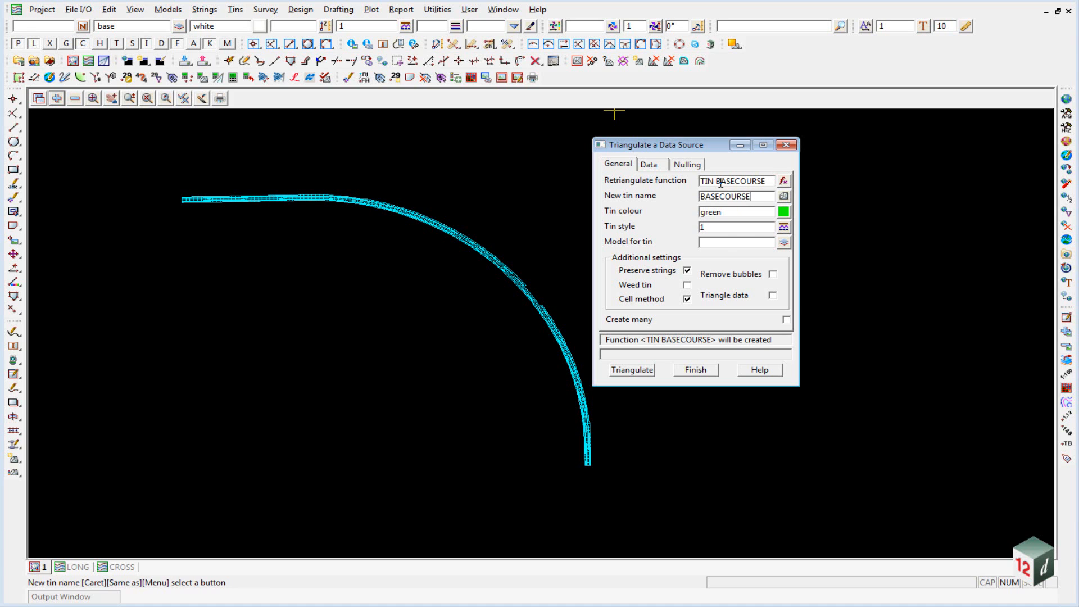
pyautogui.press('Tab')
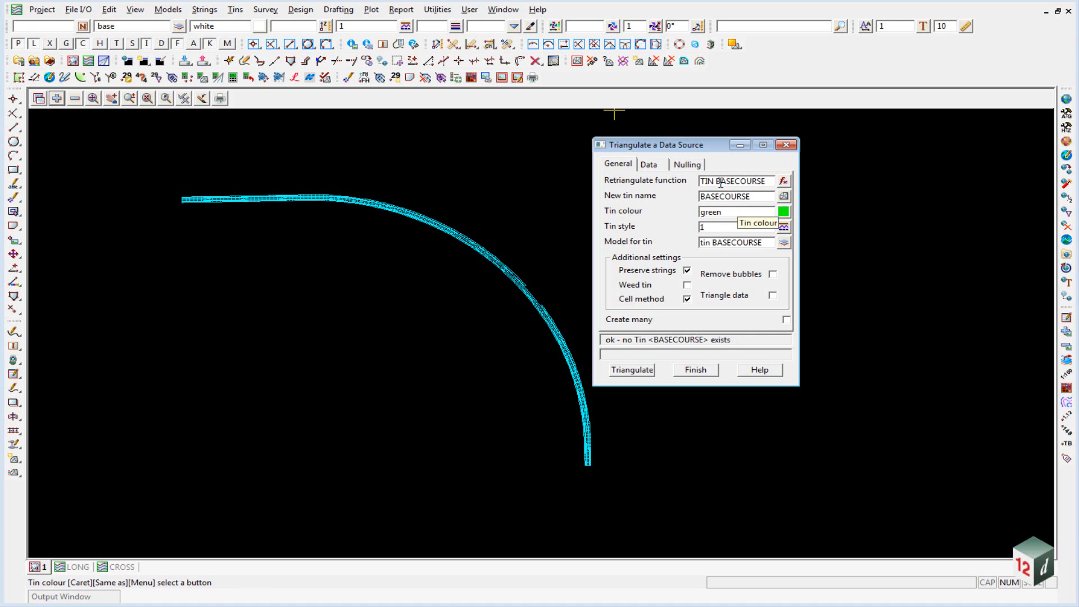
pyautogui.click(784, 212)
pyautogui.doubleClick(825, 274)
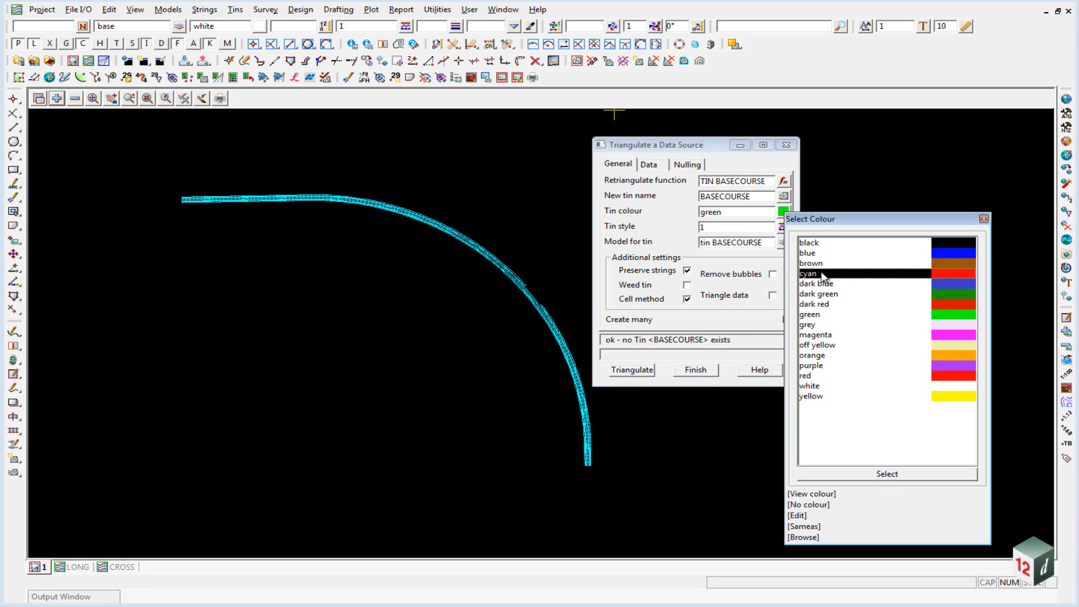
# Step: Set the data to triangulate to the models ROAD1 150 BASECOURSE SECTIONS and ROAD1 150 BASECOURSE STRINGS
pyautogui.click(650, 164)
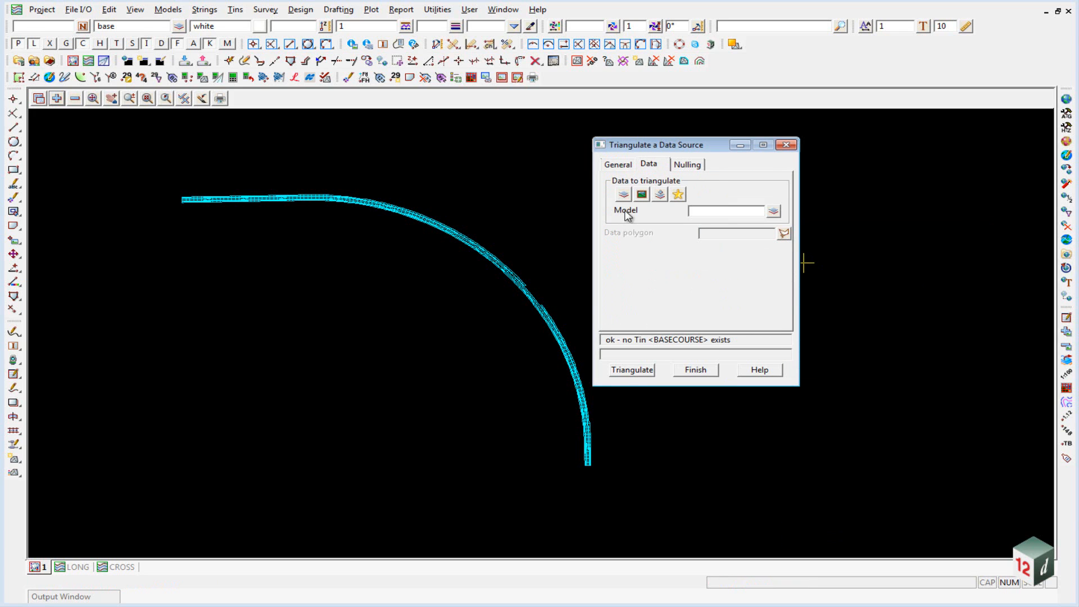
pyautogui.click(641, 194)
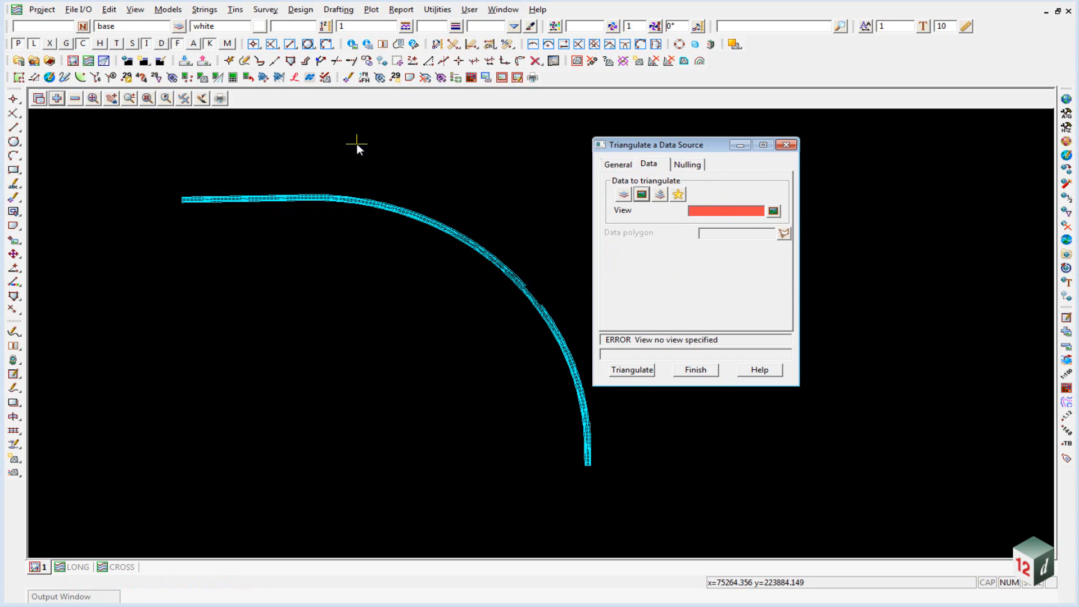
pyautogui.click(660, 194)
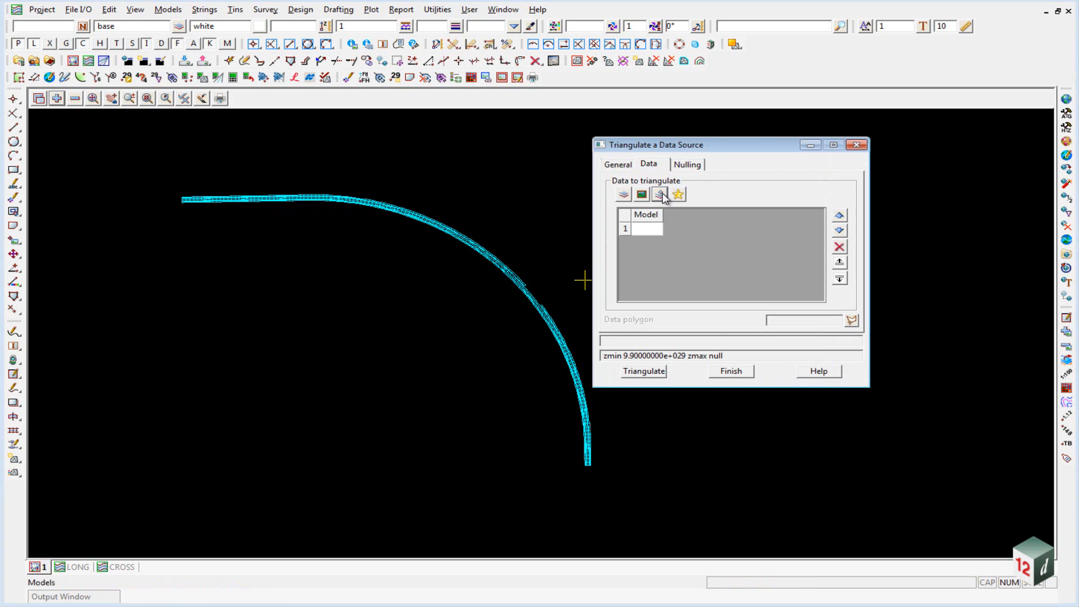
pyautogui.click(648, 229)
pyautogui.click(649, 229)
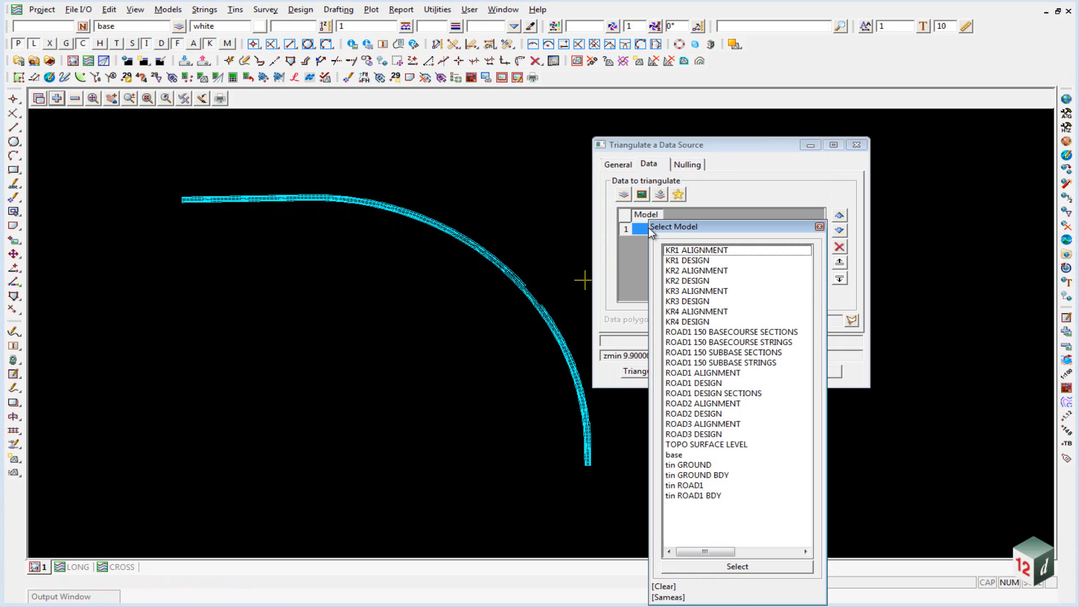
pyautogui.doubleClick(720, 335)
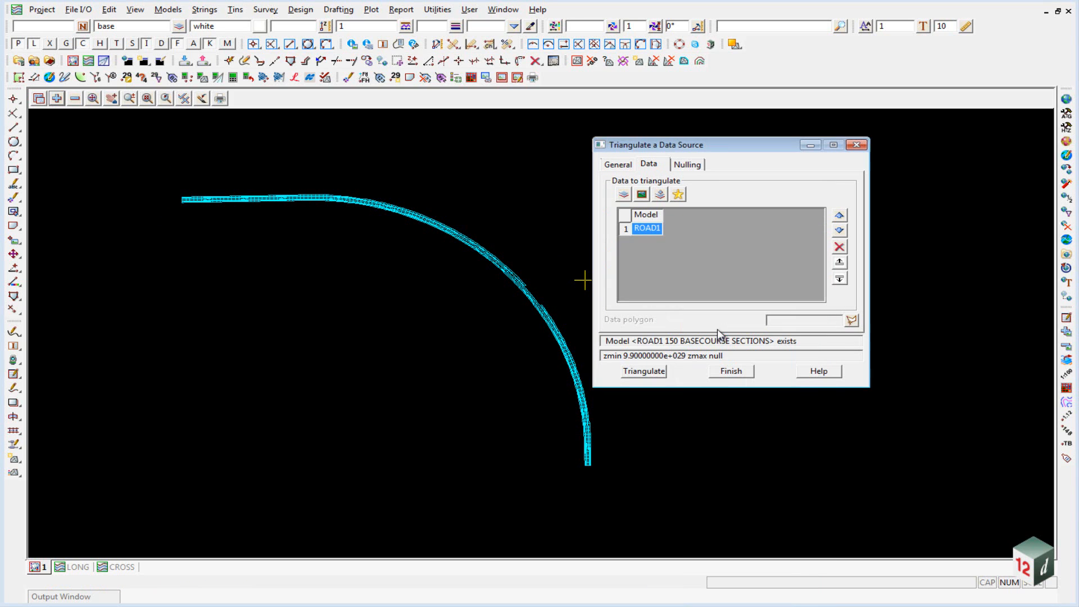
pyautogui.rightClick(661, 244)
pyautogui.click(684, 253)
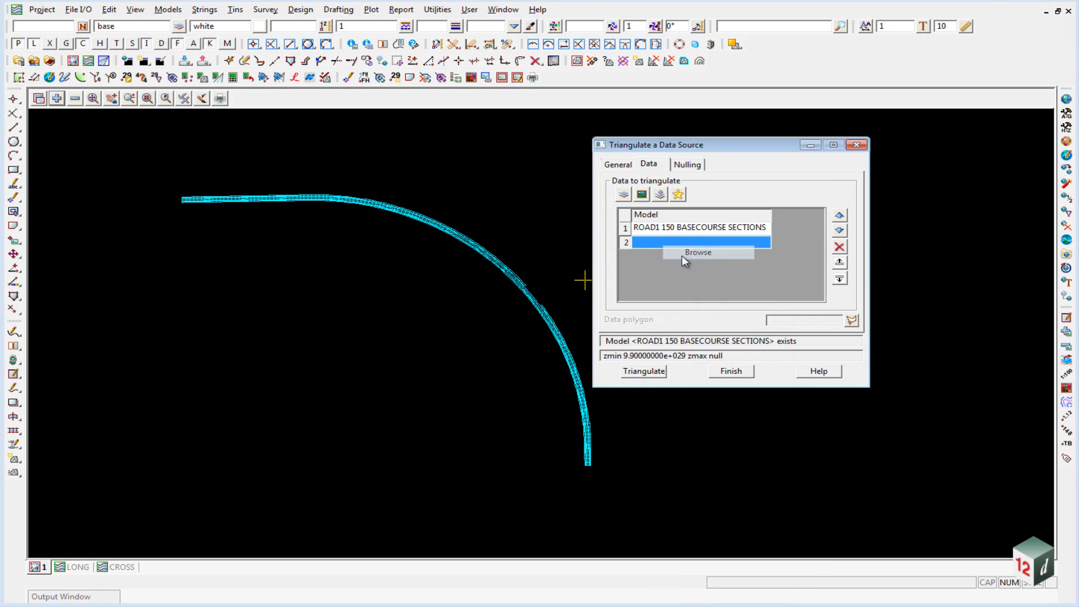
pyautogui.doubleClick(780, 339)
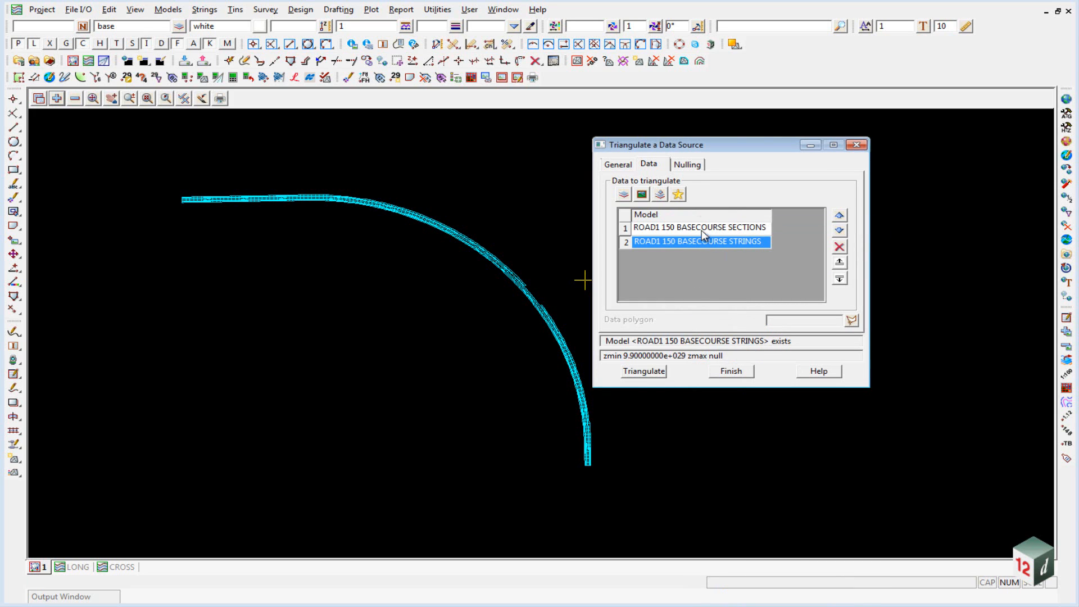
# Step: Apply nulling to the tin and clear the angle, length, combined angle and combined length values
pyautogui.click(687, 164)
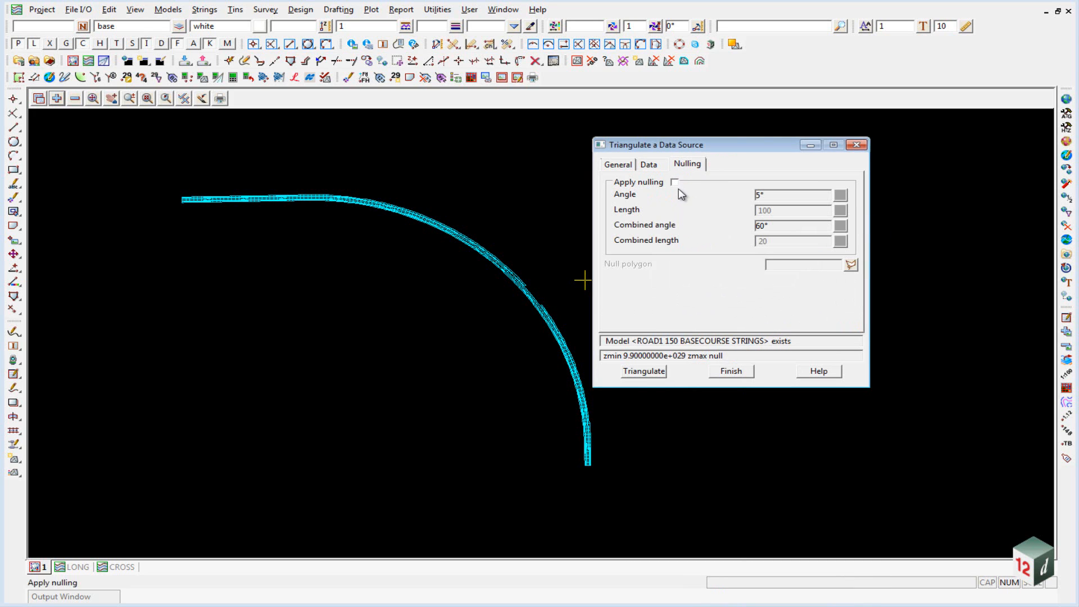
pyautogui.click(675, 181)
pyautogui.click(781, 195)
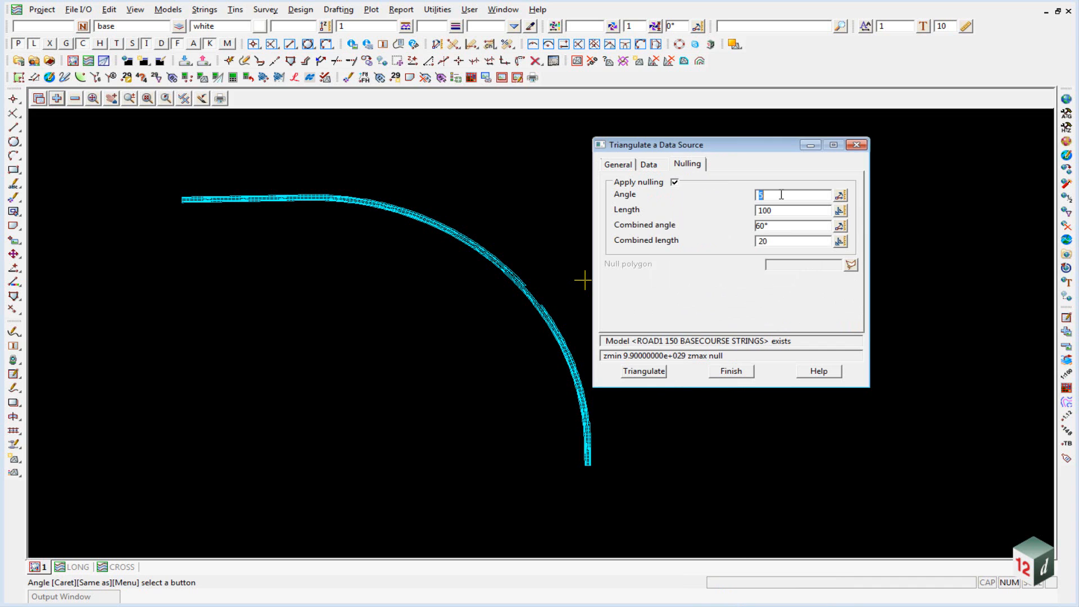
pyautogui.press('Delete')
pyautogui.moveTo(791, 210); pyautogui.dragTo(730, 214)
pyautogui.press('Delete')
pyautogui.press('Delete')
pyautogui.moveTo(802, 229); pyautogui.dragTo(760, 243)
pyautogui.press('Delete')
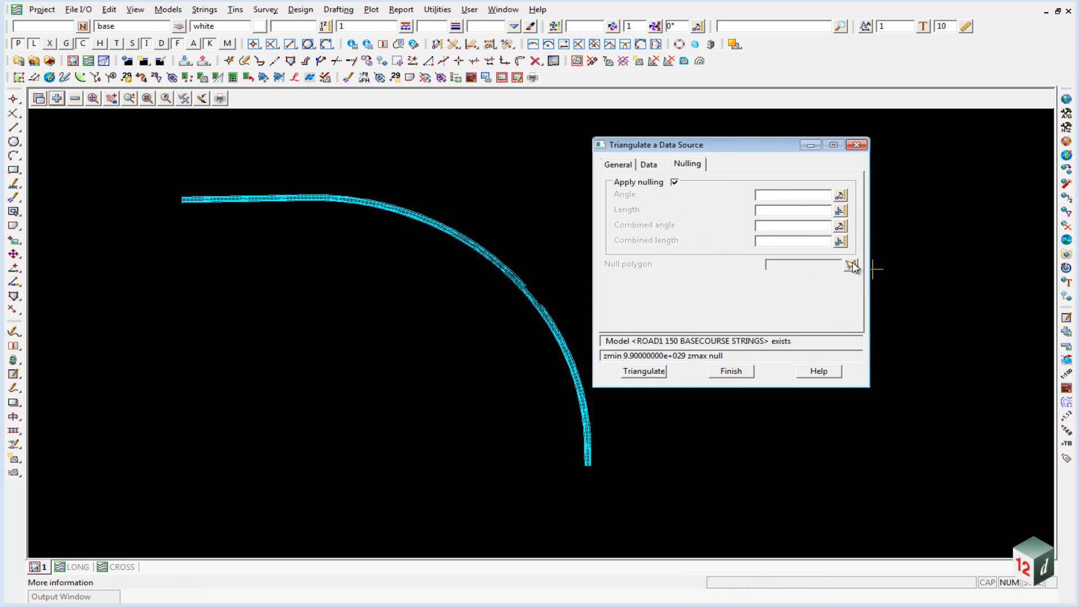
# Step: Use the tin ROAD1 BDY boundary string around the road as the null polygon and triangulate the BASECOURSE tin
pyautogui.click(852, 266)
pyautogui.click(591, 469)
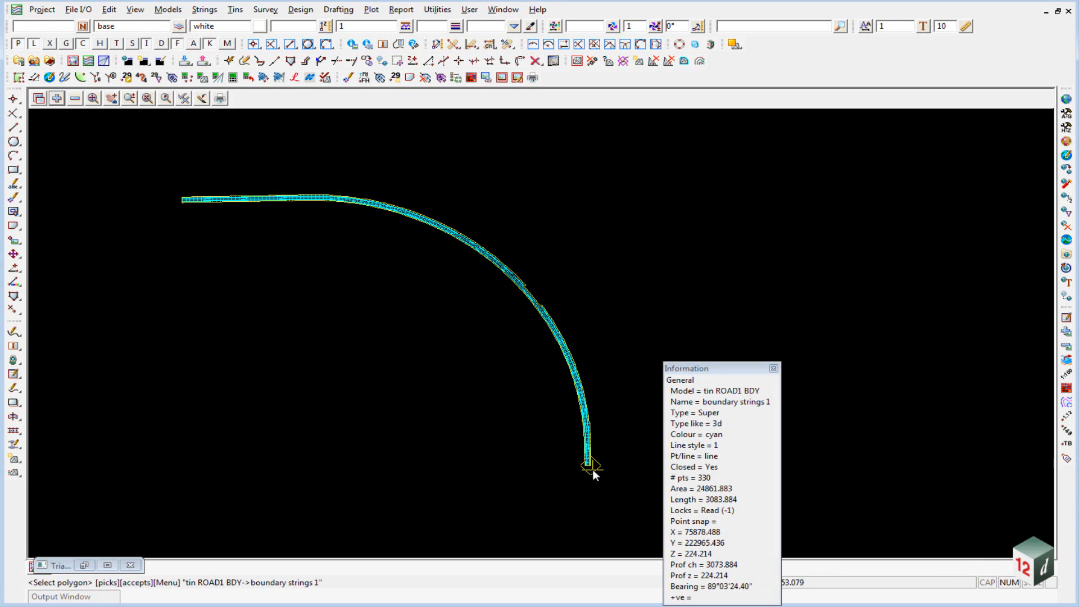
pyautogui.middleClick(592, 470)
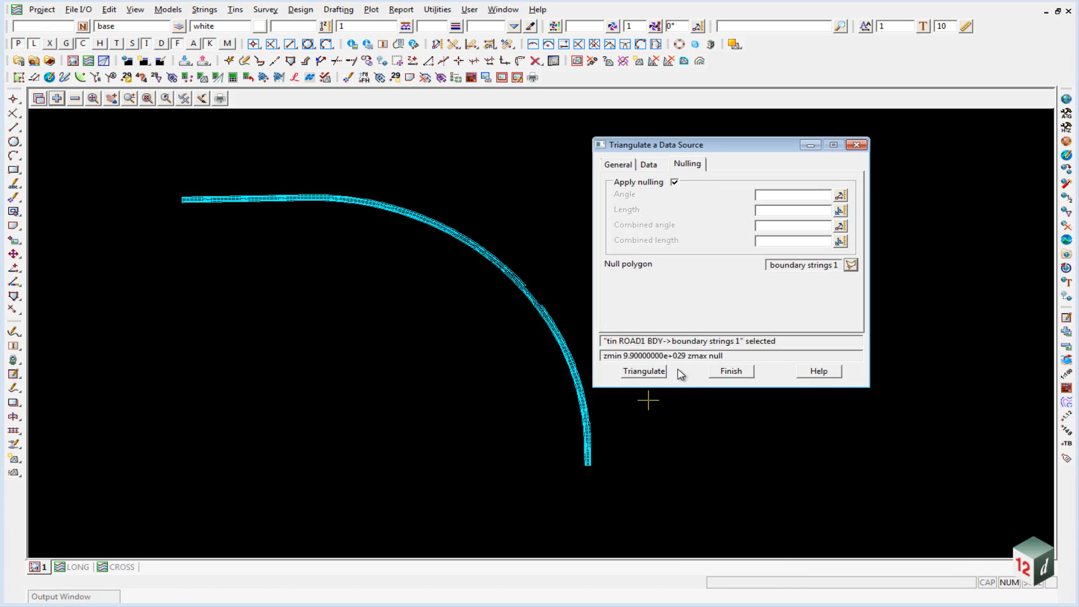
pyautogui.click(652, 373)
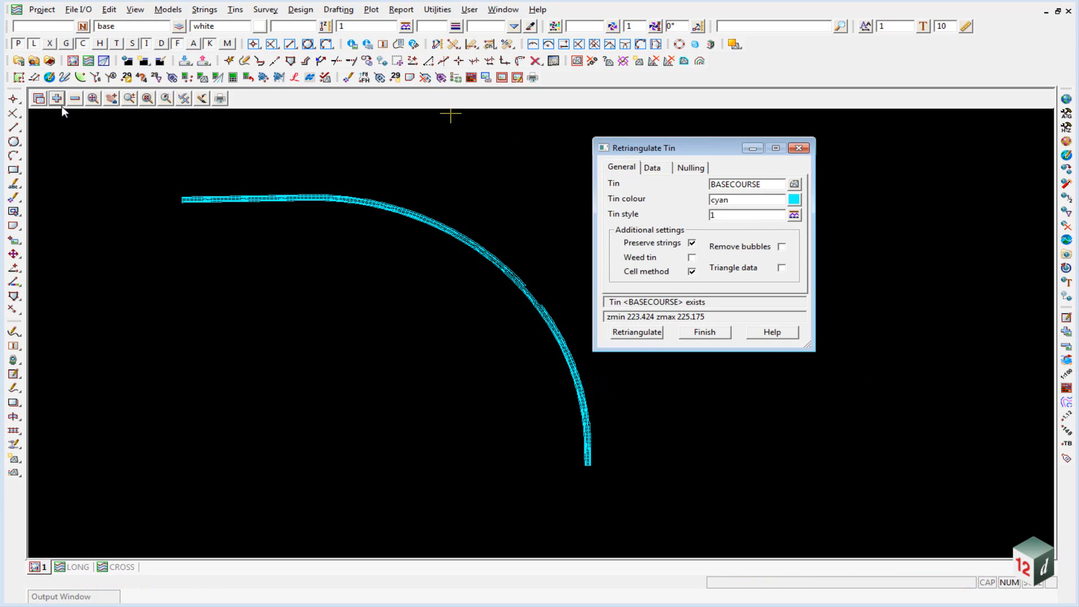
# Step: Add the tin BASECOURSE model to plan view 1 and inspect its triangles along the road
pyautogui.click(57, 99)
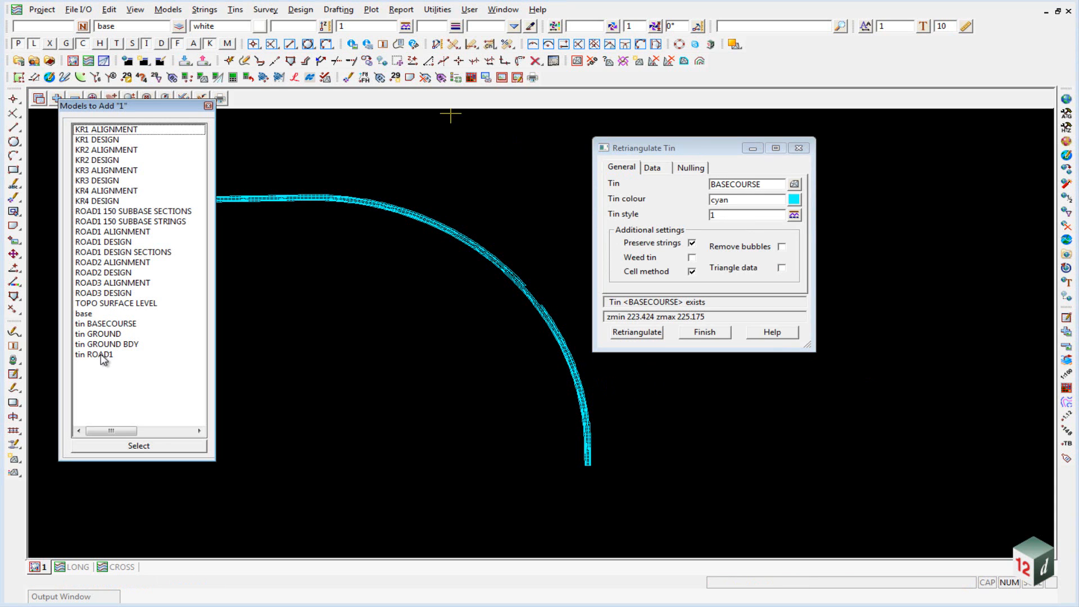
pyautogui.doubleClick(110, 325)
pyautogui.scroll(5, 241, 195)
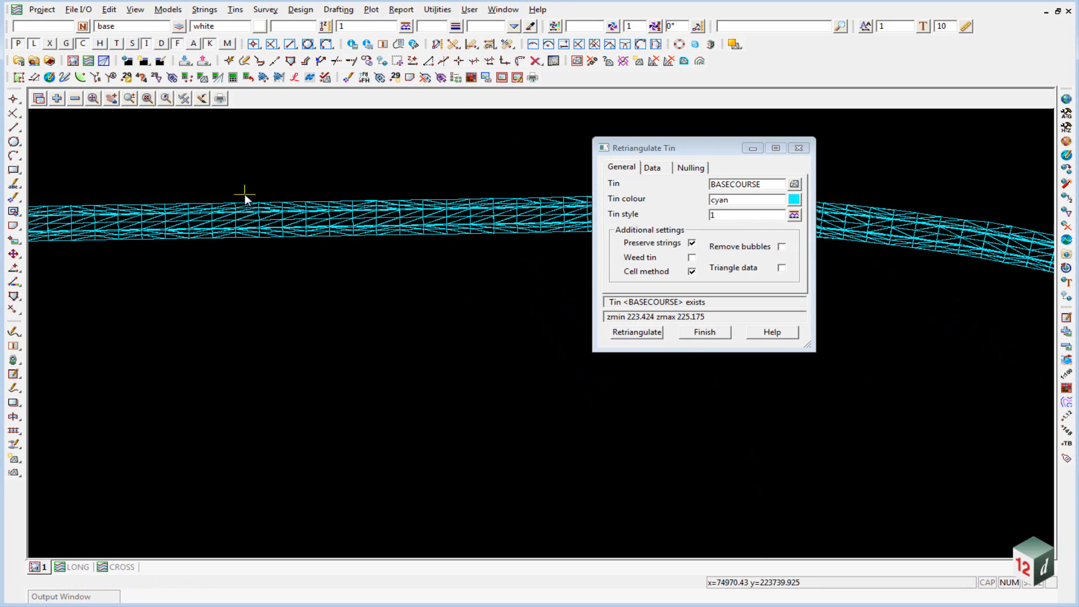
pyautogui.scroll(-3, 501, 220)
pyautogui.scroll(4, 221, 224)
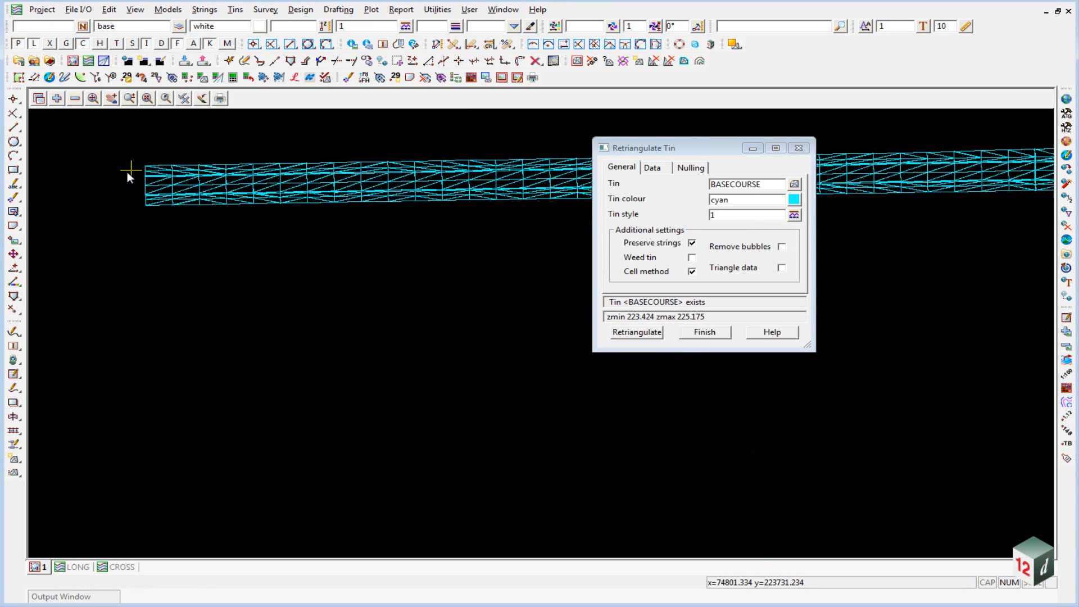
pyautogui.scroll(-4, 119, 173)
pyautogui.scroll(4, 405, 230)
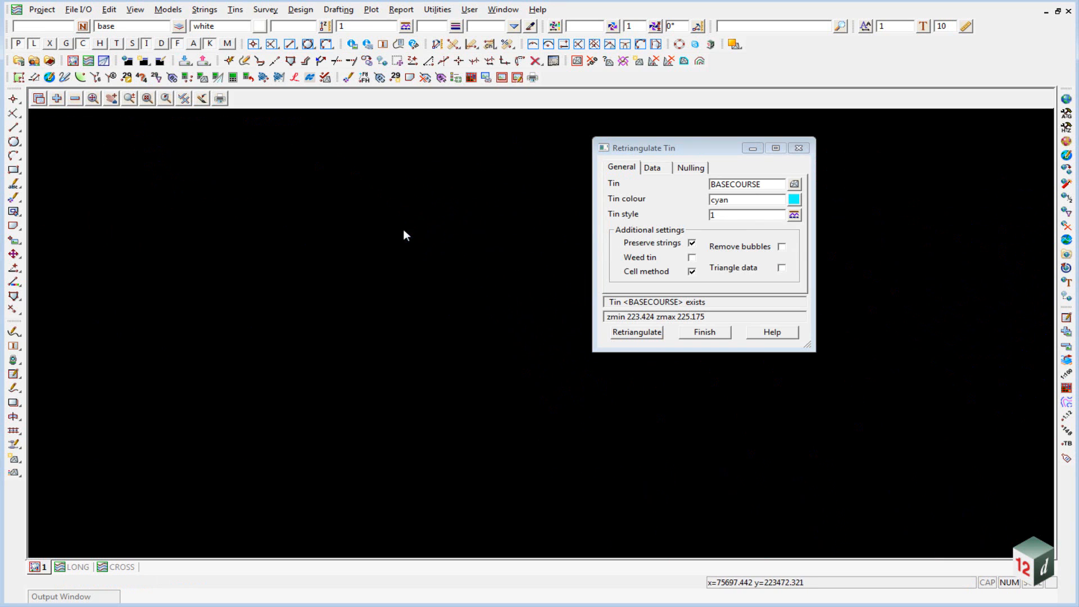
pyautogui.scroll(-5, 403, 230)
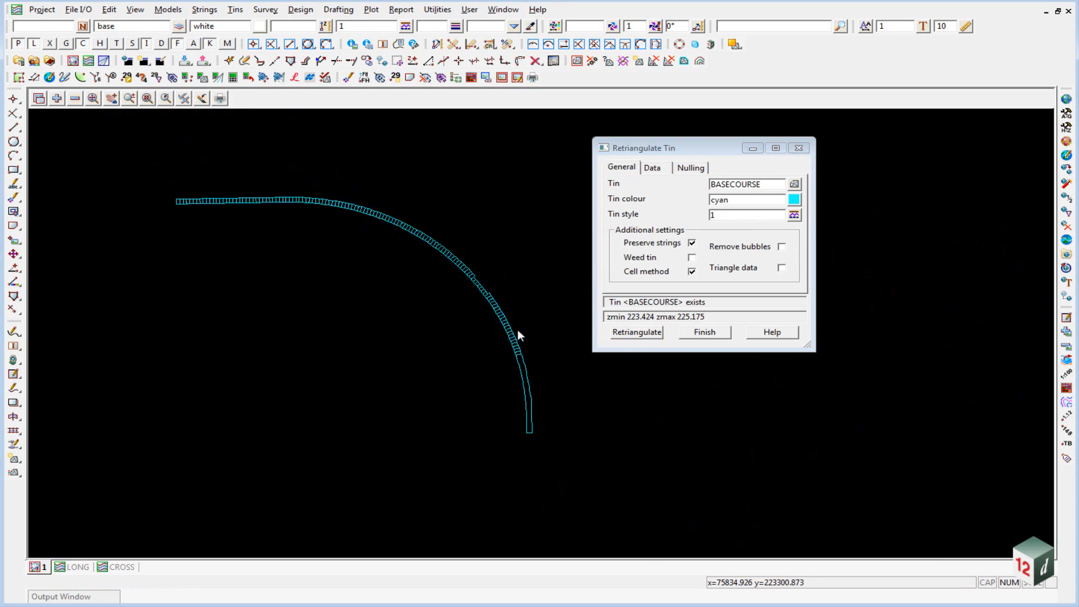
pyautogui.scroll(1, 518, 336)
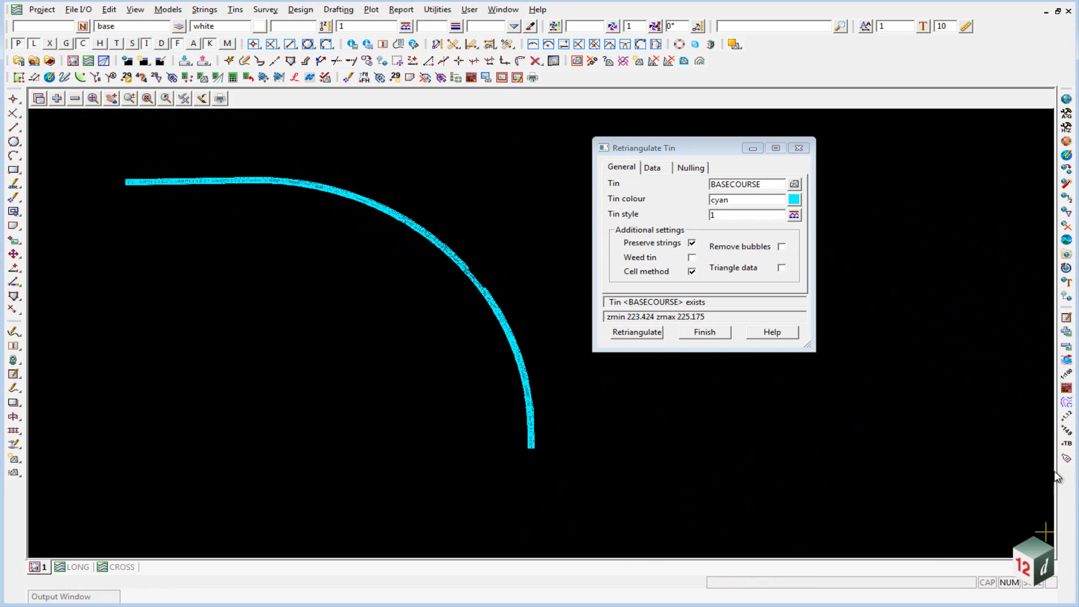
# Step: Create a tag named BASCOURSE in the Tag Tree and open its settings for tagging objects
pyautogui.click(1066, 458)
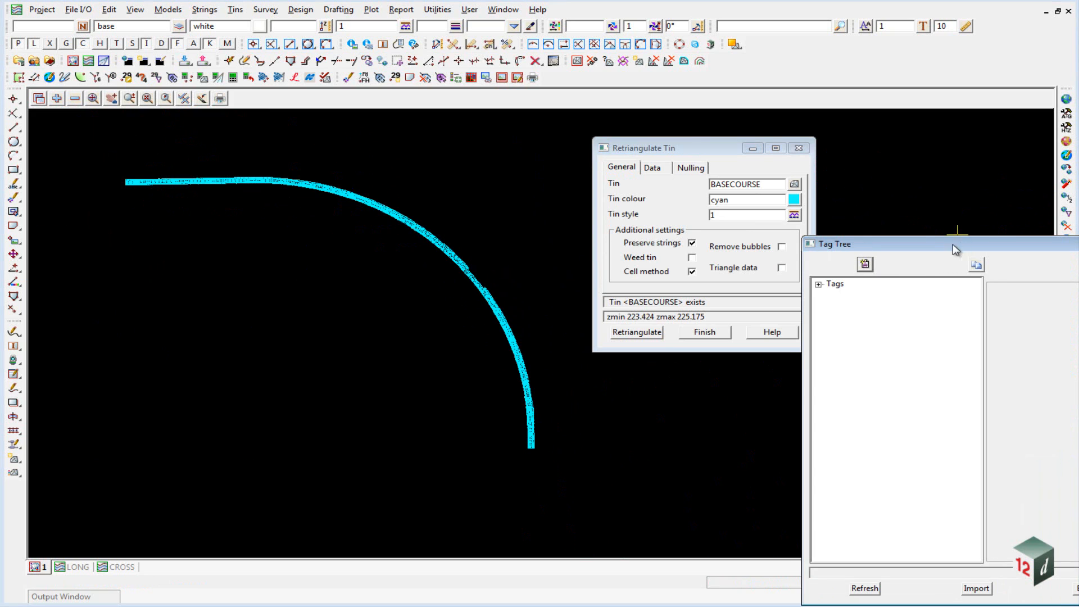
pyautogui.moveTo(955, 249); pyautogui.dragTo(349, 163)
pyautogui.click(226, 198)
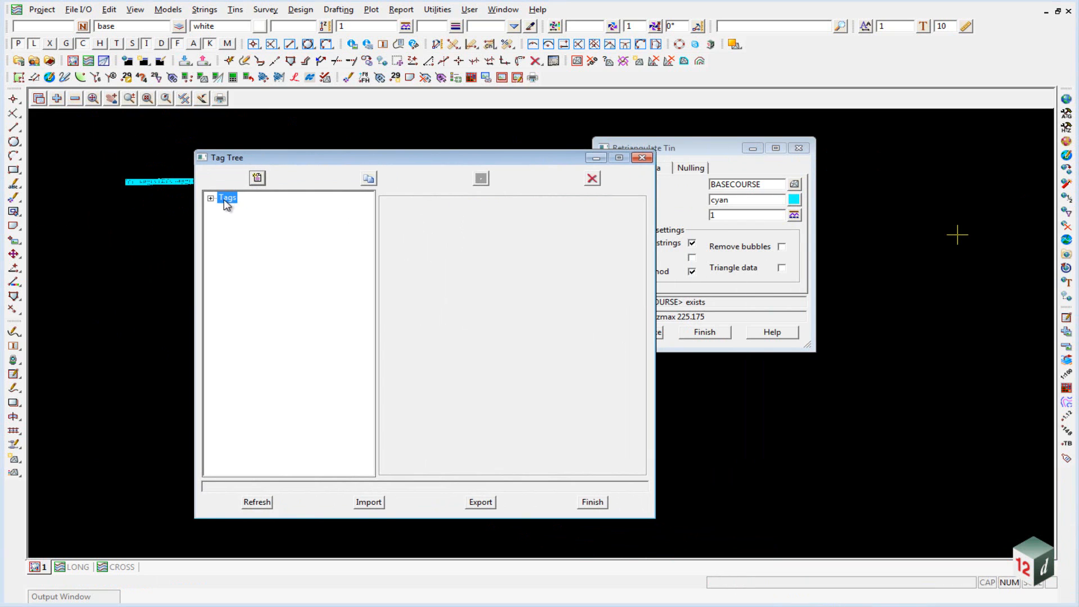
pyautogui.click(257, 178)
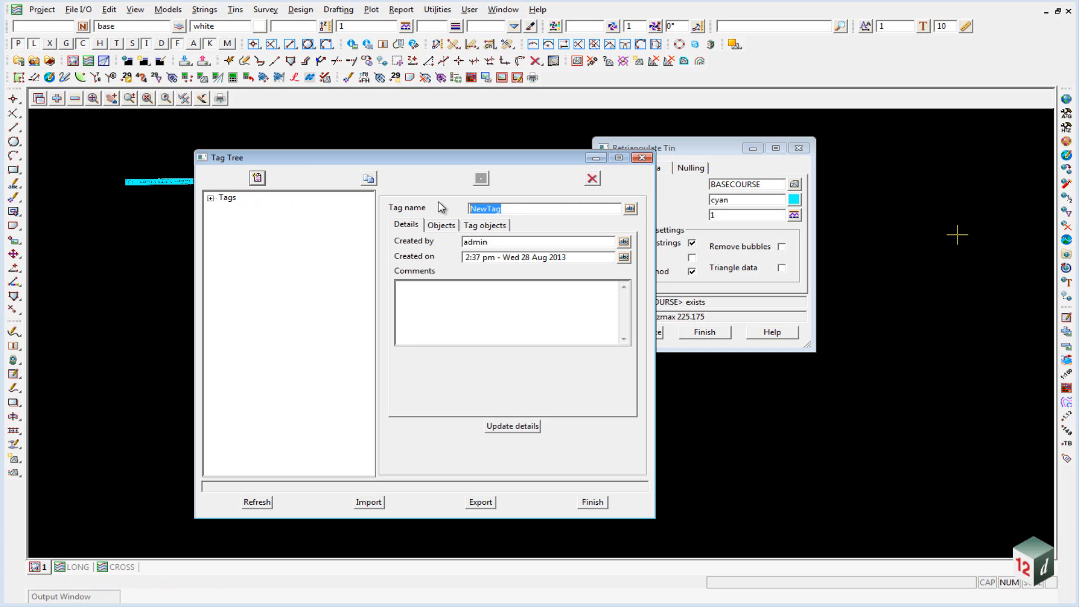
pyautogui.write('BASCOURSE')
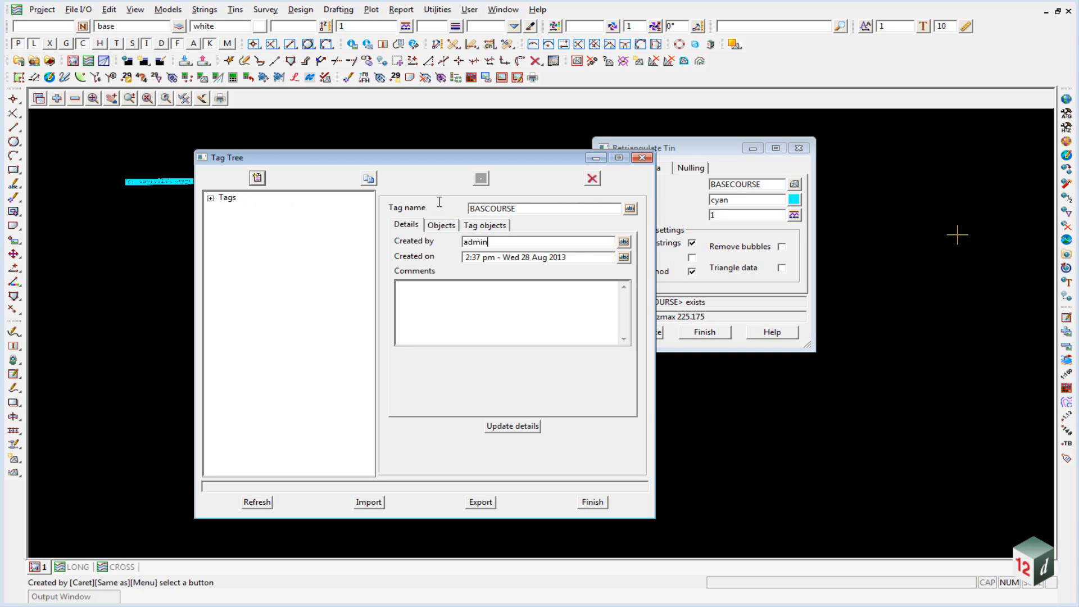
pyautogui.click(511, 427)
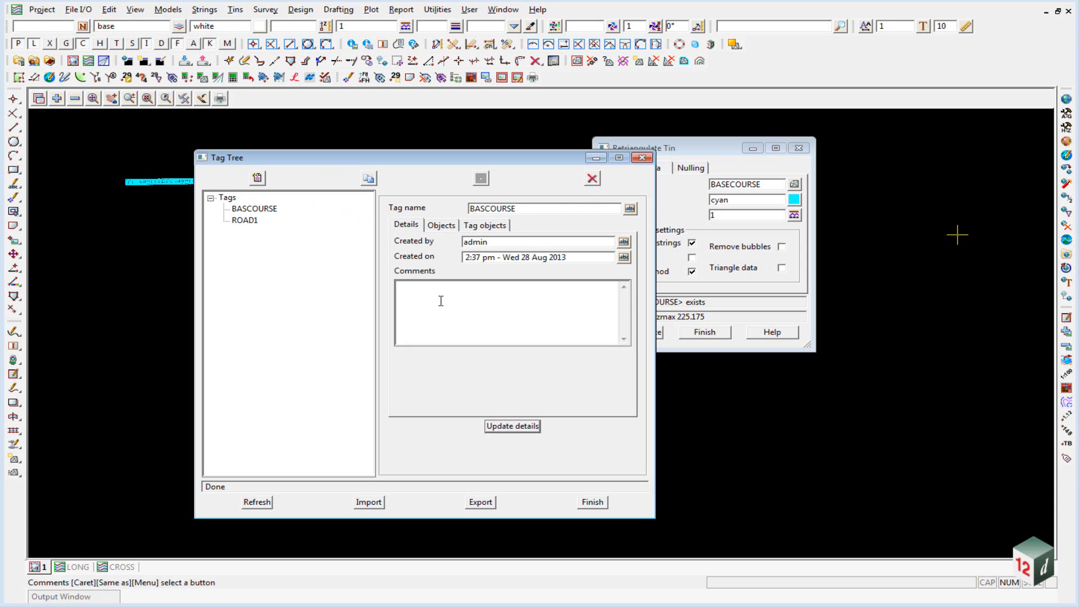
pyautogui.click(484, 226)
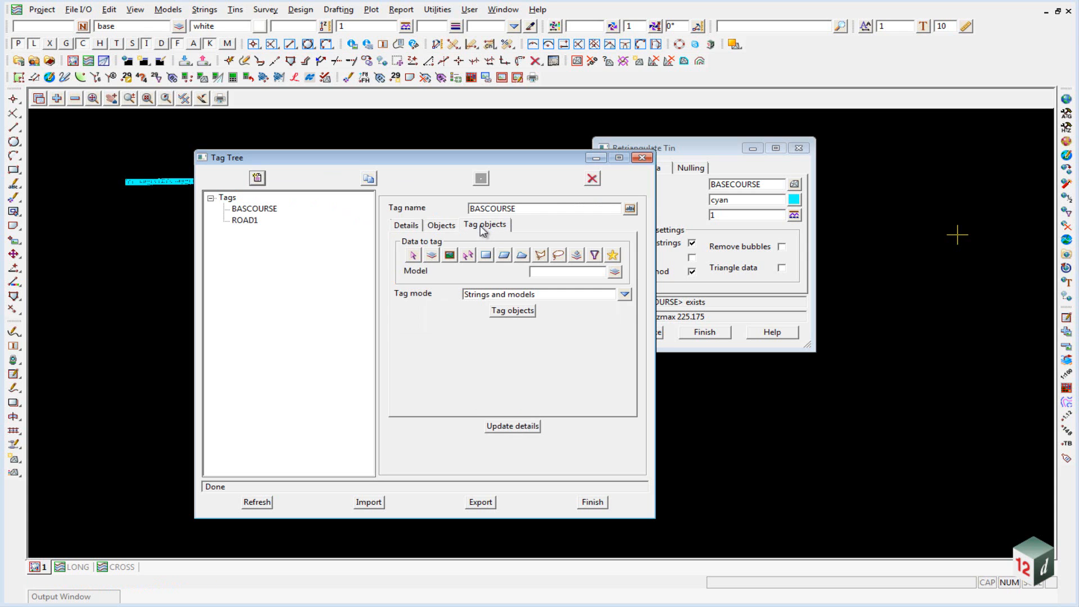
# Step: Set the BASCOURSE tag's data source to view 1 and its tag mode to Models only
pyautogui.click(449, 255)
pyautogui.click(615, 272)
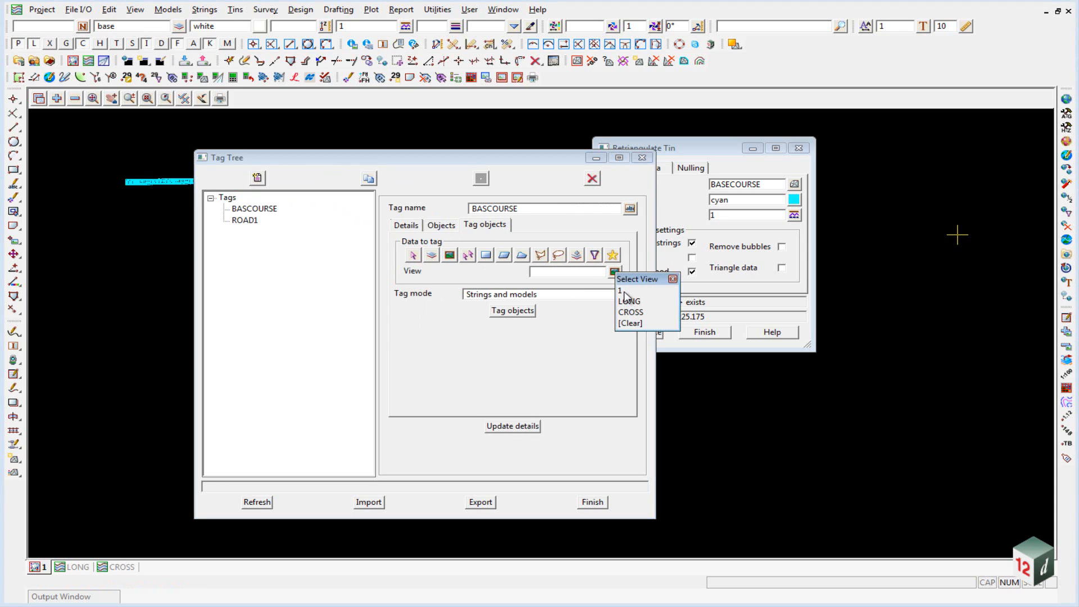
pyautogui.click(624, 290)
pyautogui.click(623, 294)
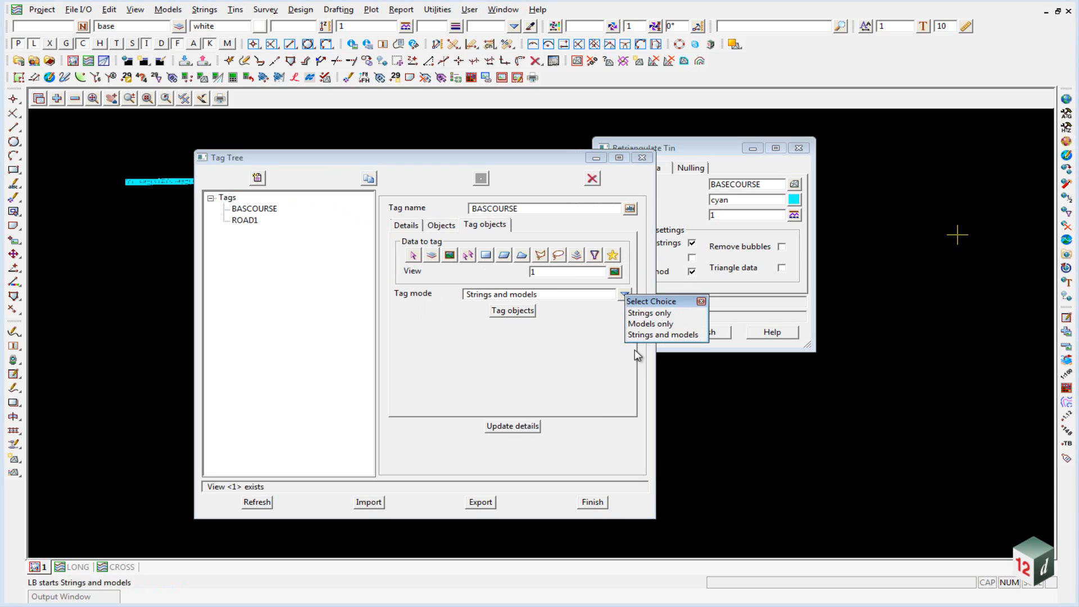
pyautogui.click(646, 328)
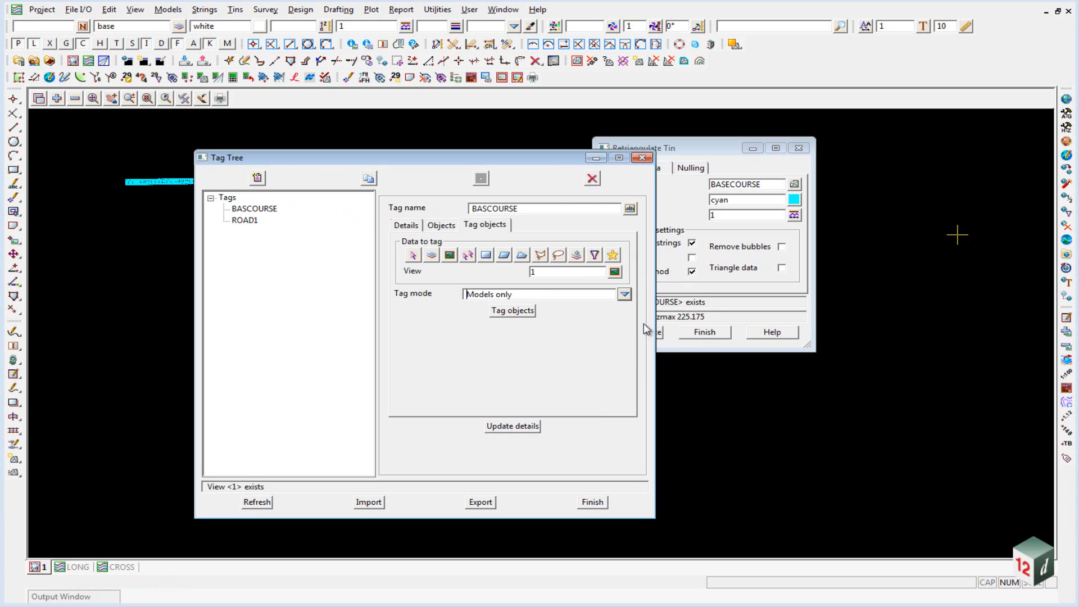
# Step: Tag the objects, update the BASCOURSE tag's details, and close the Tag Tree and Retriangulate Tin dialogs
pyautogui.click(505, 312)
pyautogui.click(512, 426)
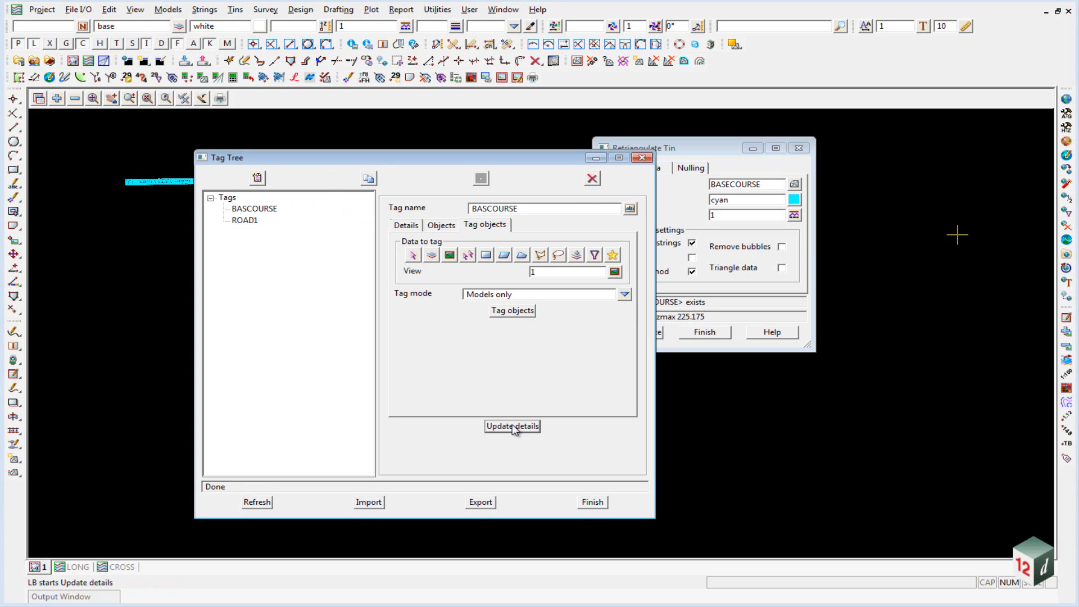
pyautogui.click(592, 502)
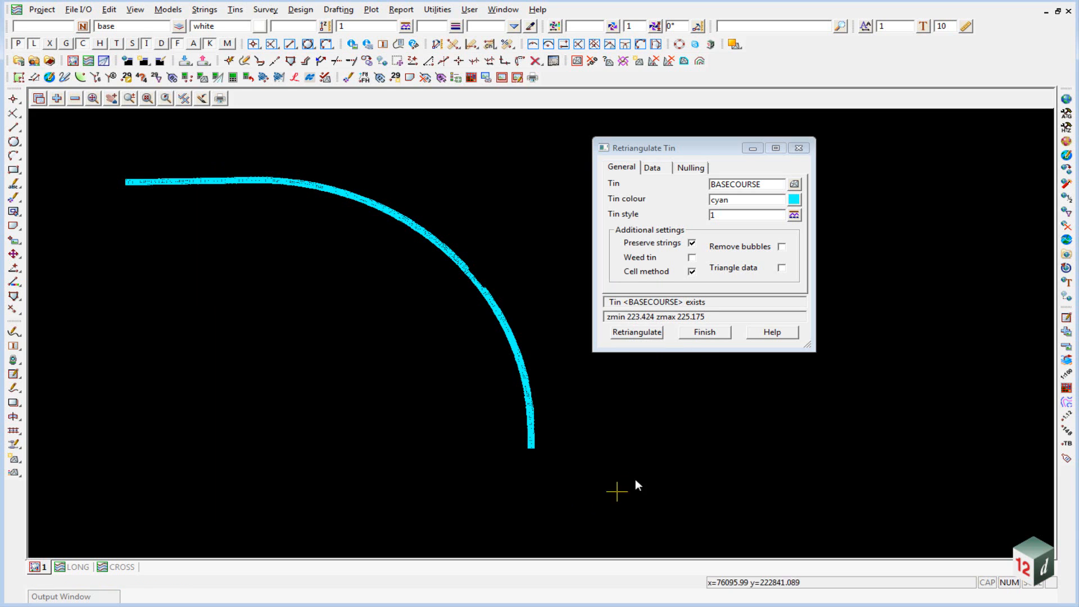
pyautogui.click(709, 332)
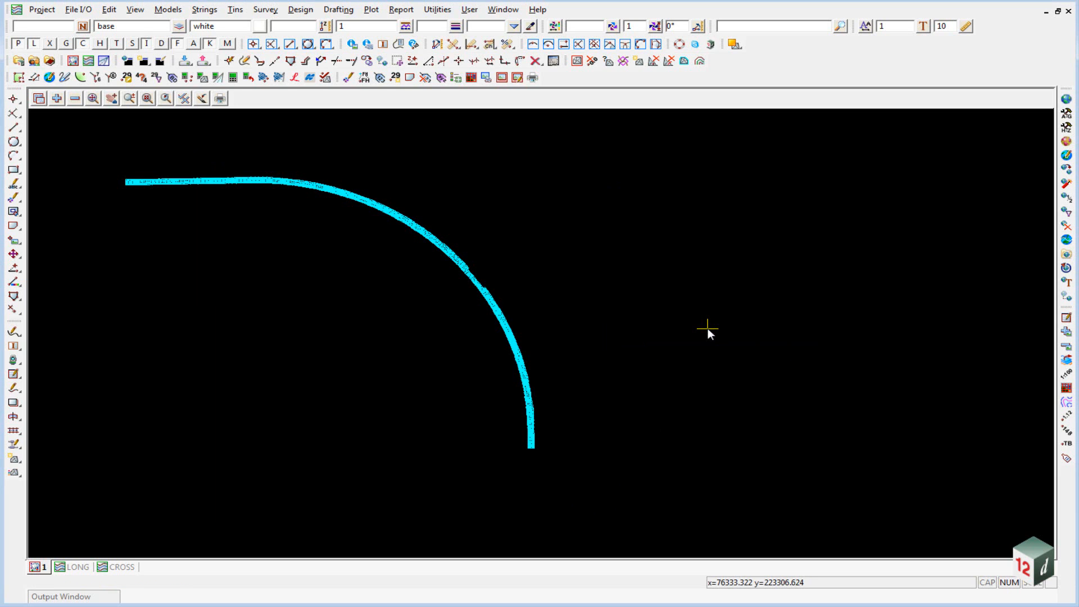